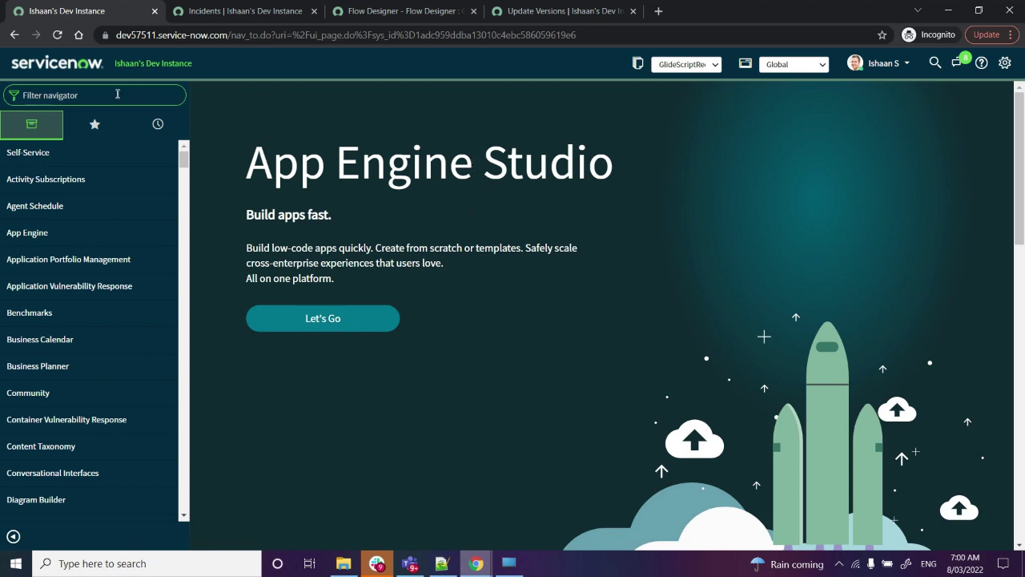
- Review the Create Incident Record and Update Incident Record actions of the Create a Test Incident flow in Flow Designer
click(392, 12)
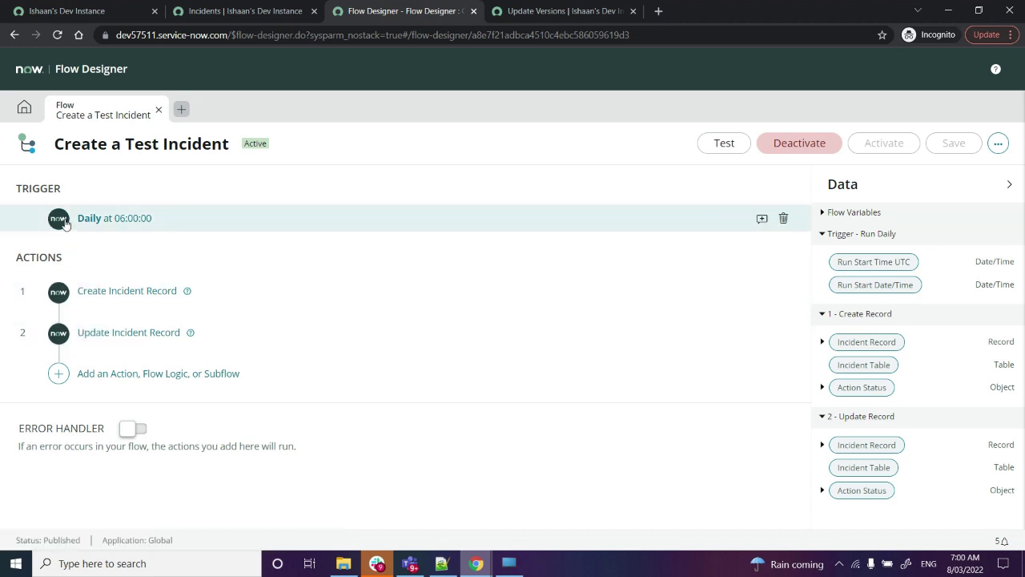
click(59, 292)
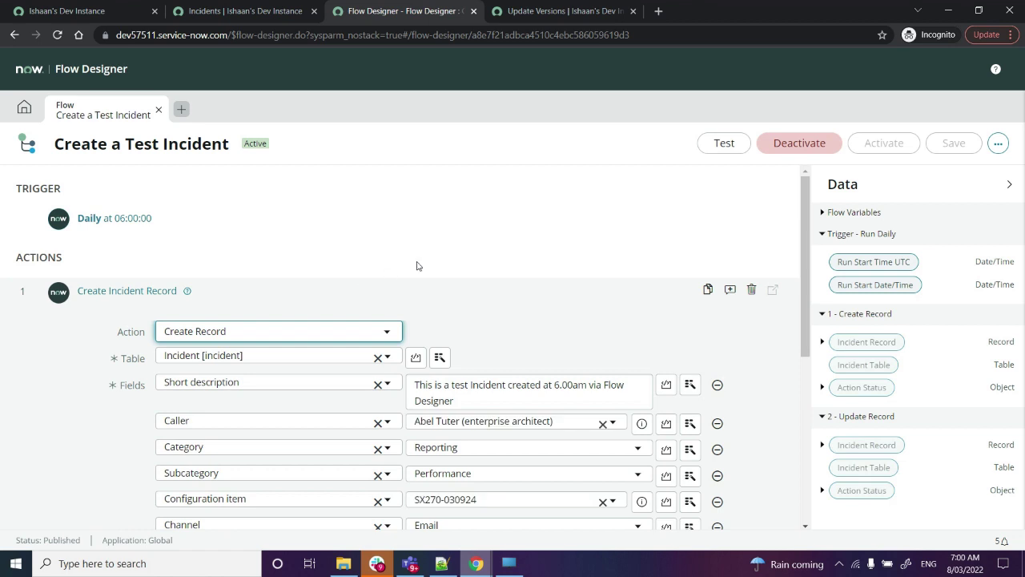
scroll(417, 265, down, 1)
scroll(225, 316, down, 1)
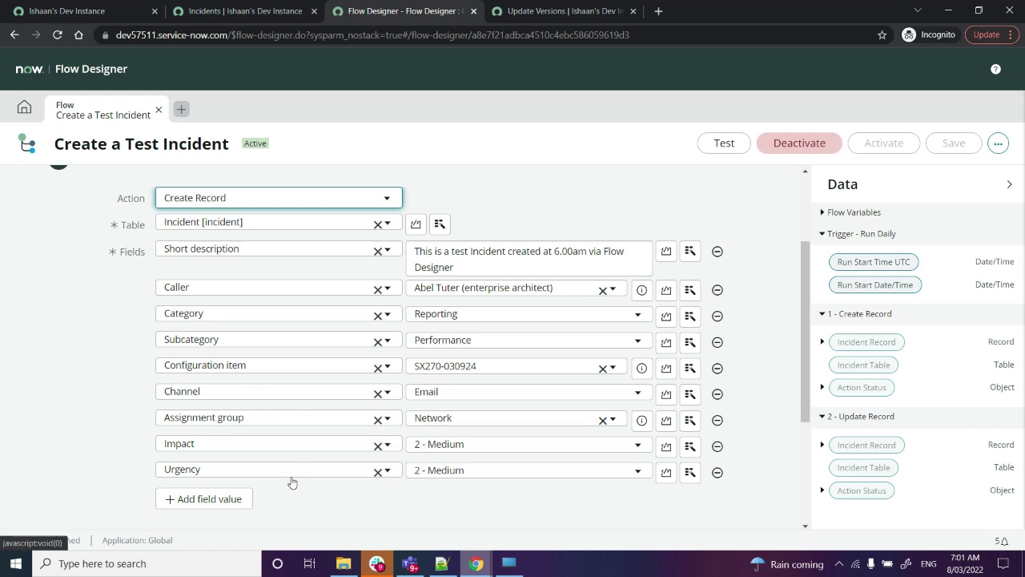
scroll(254, 484, down, 3)
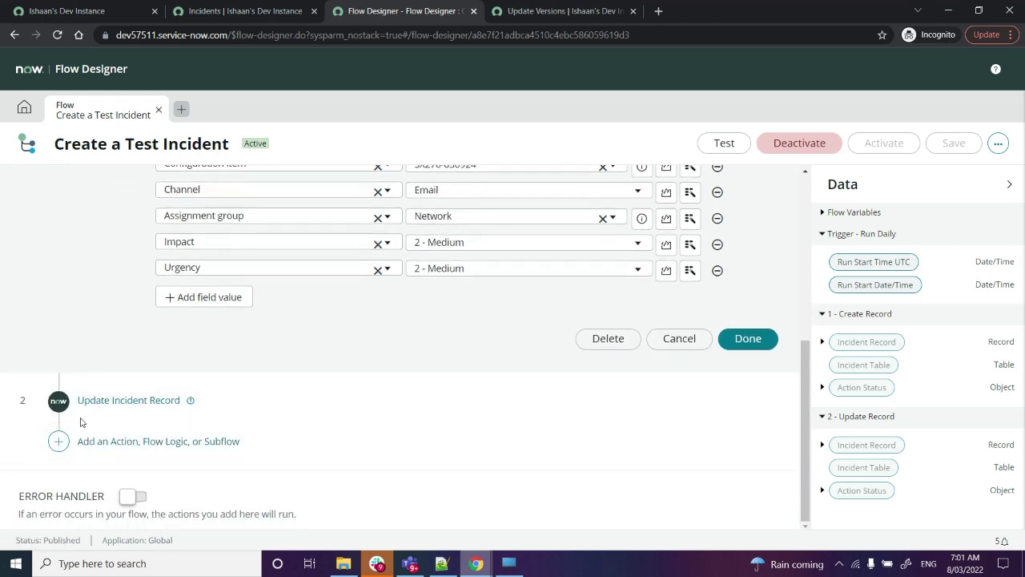
click(80, 401)
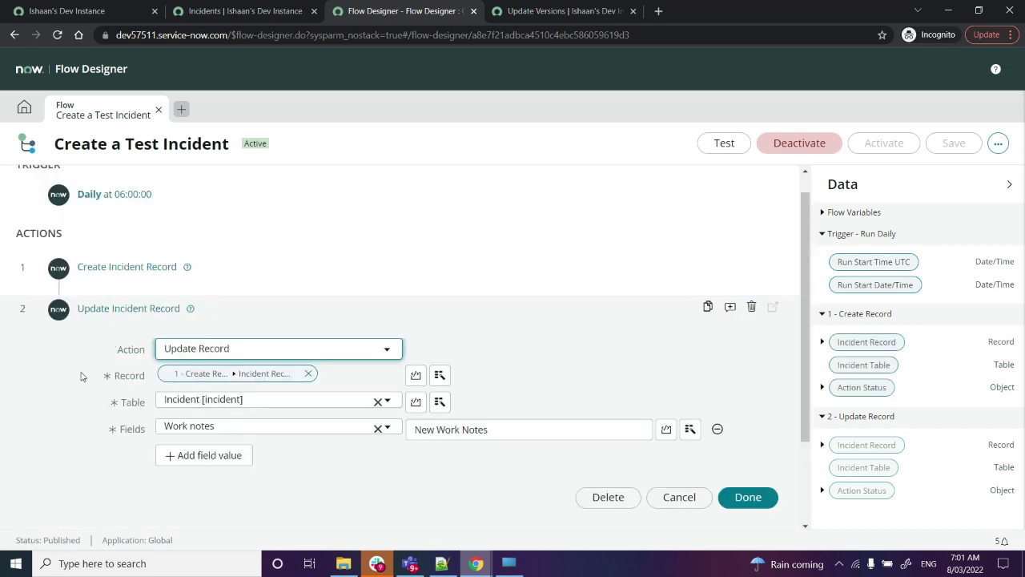
scroll(84, 374, down, 2)
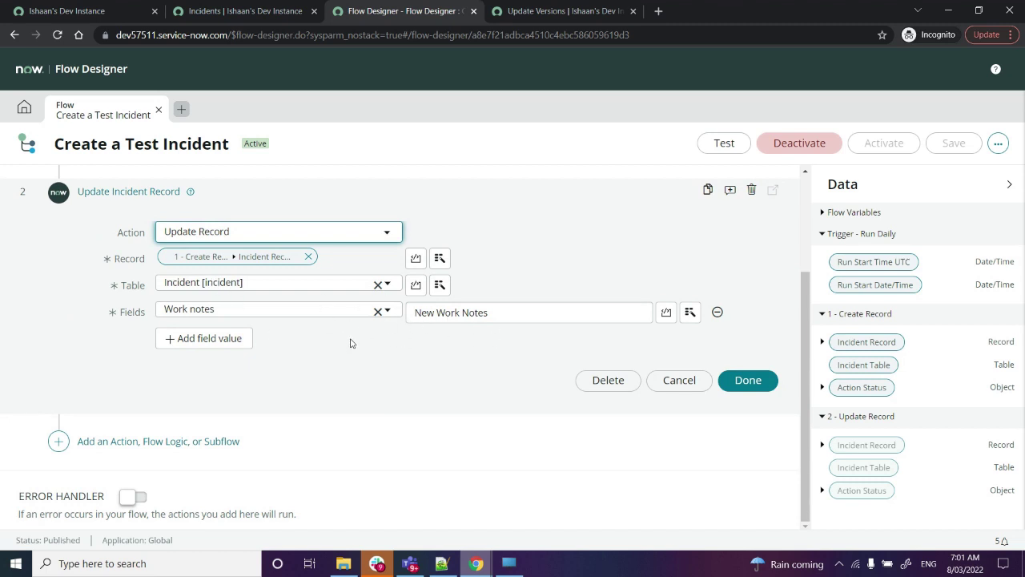
click(680, 381)
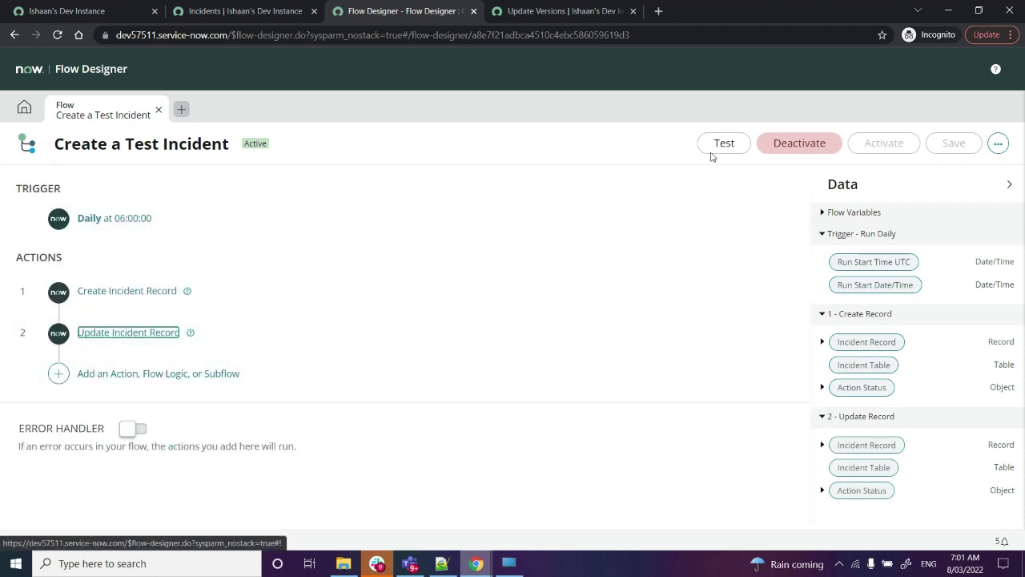
- Run a test of the flow and open the newest incident from the active incidents list
click(718, 147)
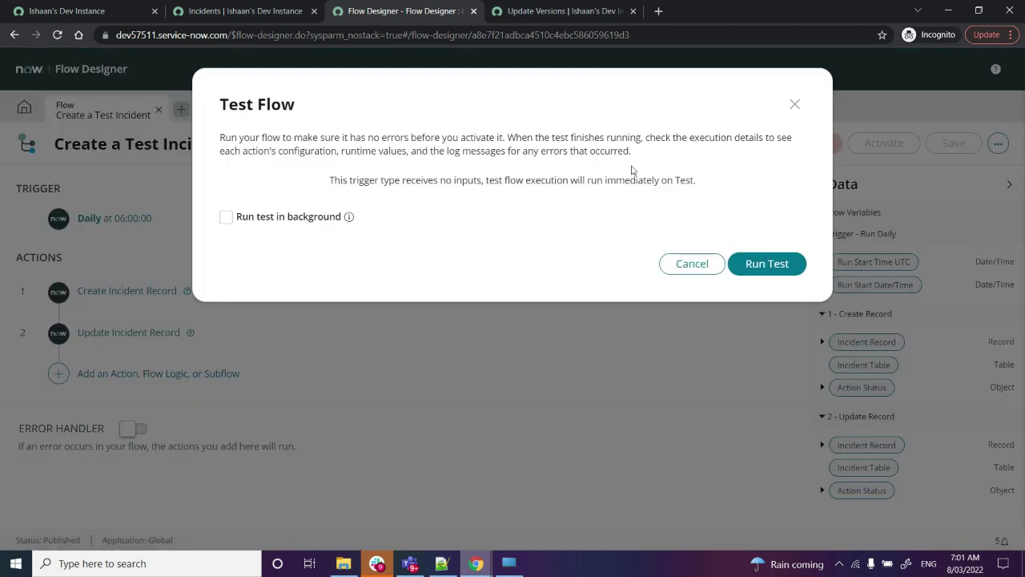
click(770, 264)
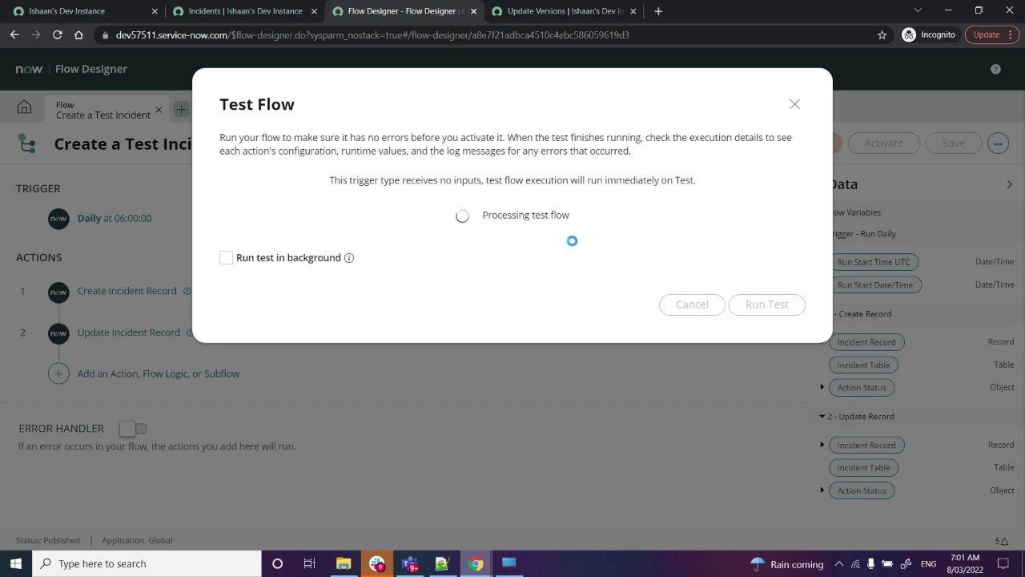
click(267, 11)
click(86, 84)
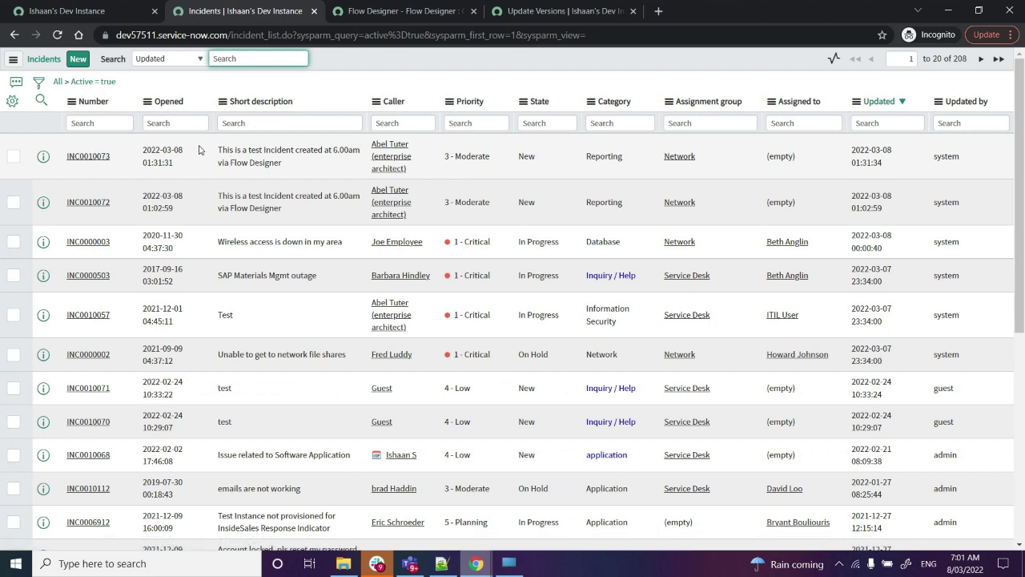
click(92, 160)
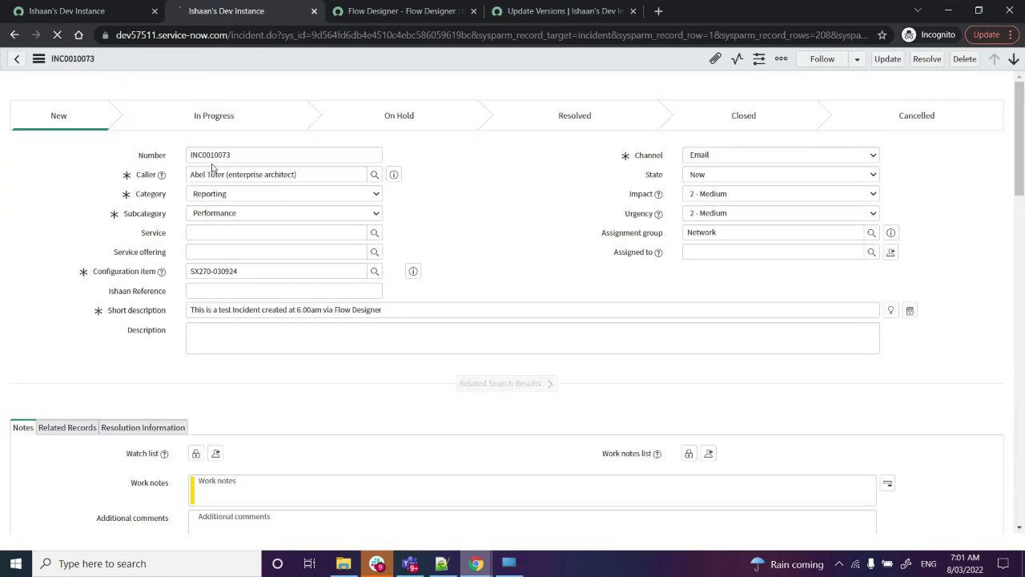
- Examine the new incident's number, work notes activity and Description field
double_click(218, 157)
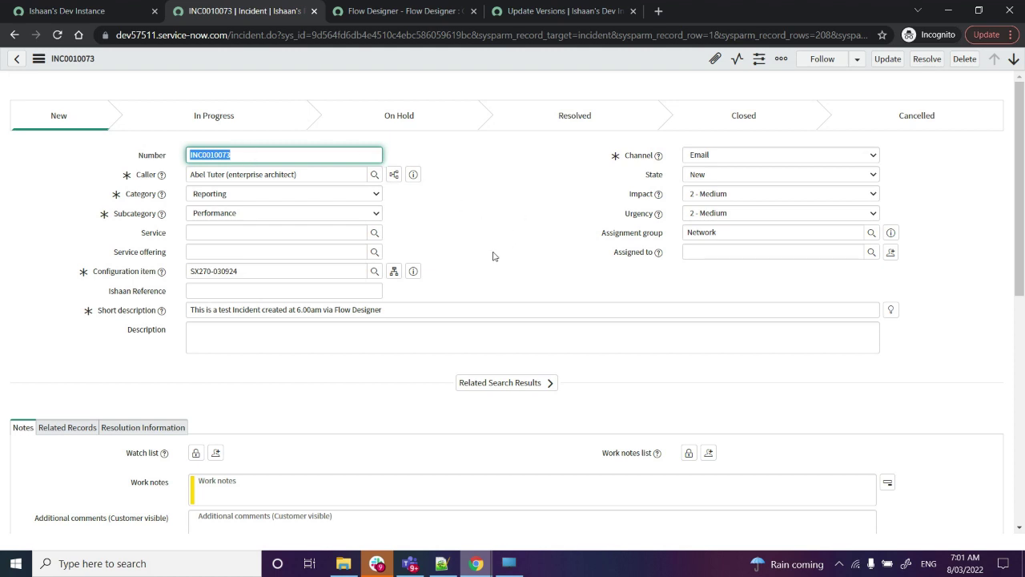
scroll(484, 253, down, 10)
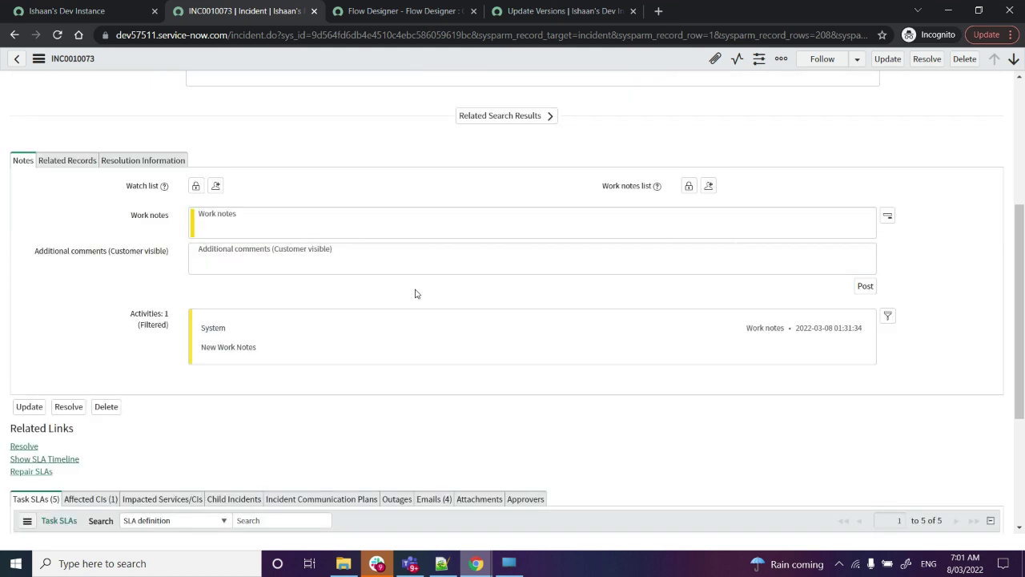
scroll(395, 246, up, 5)
scroll(397, 252, down, 1)
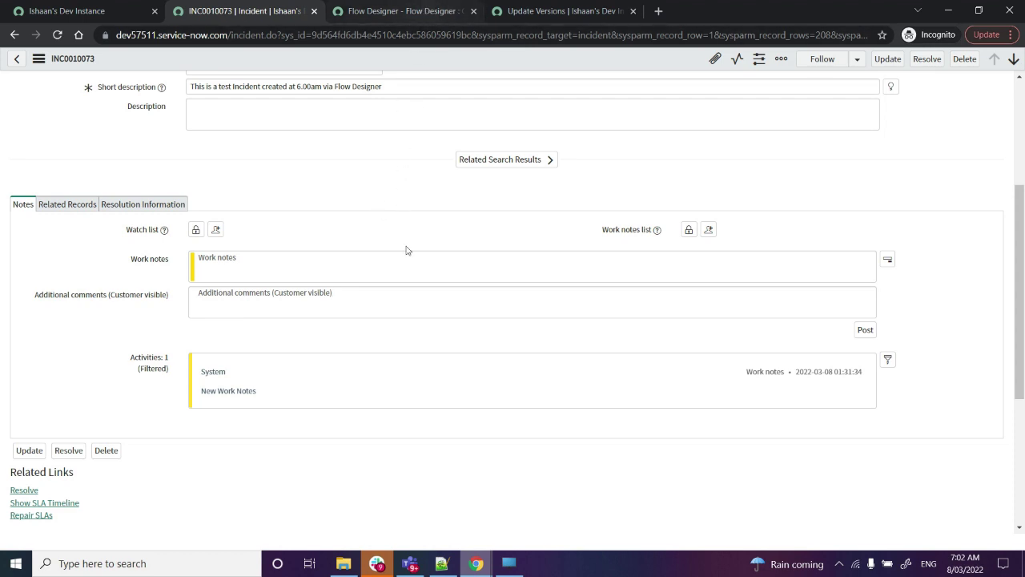
scroll(407, 249, up, 3)
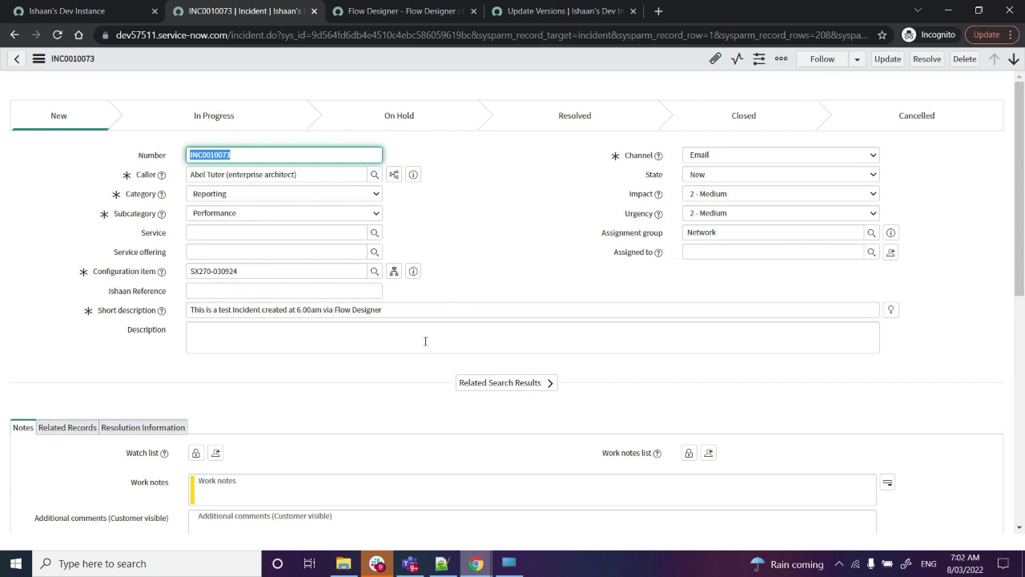
click(198, 333)
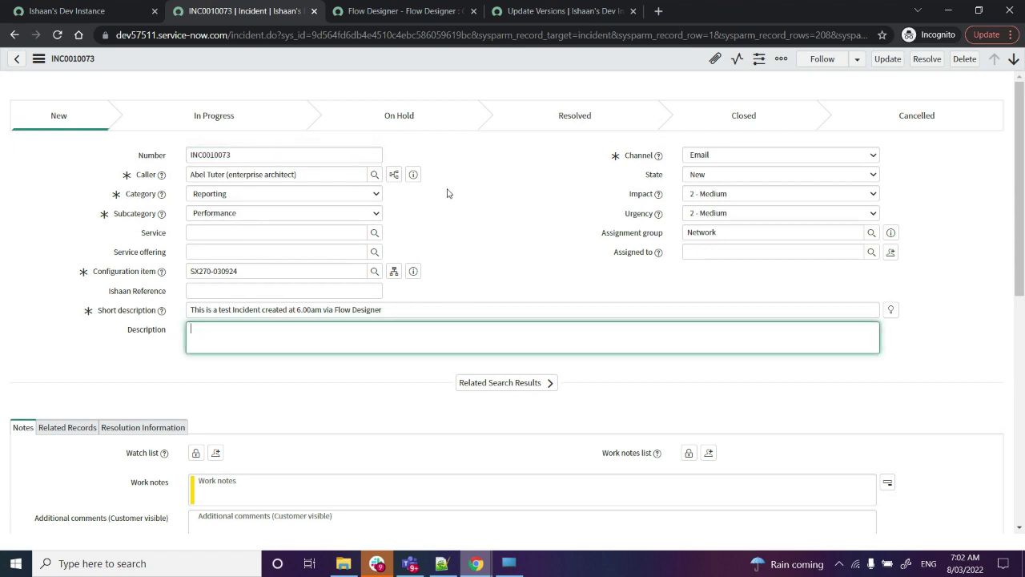
- Return to the flow, close the Test Flow dialog and inspect the Update Incident Record action
click(428, 12)
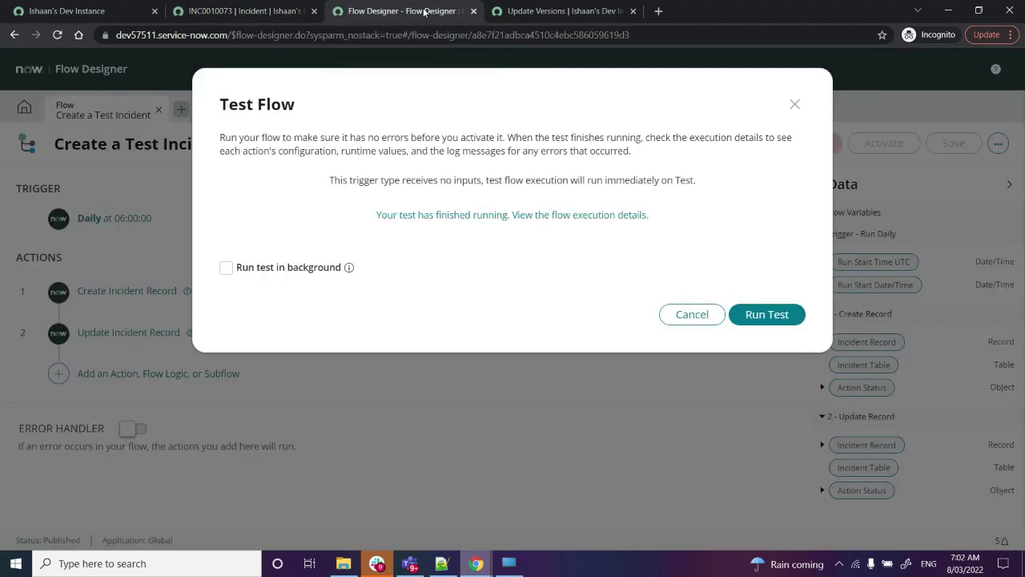
click(685, 317)
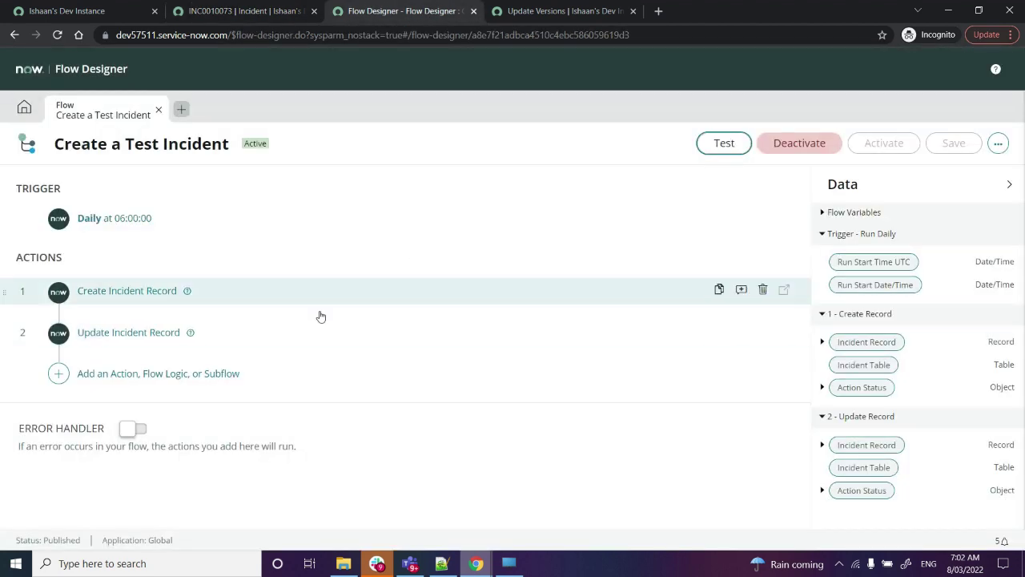
click(57, 333)
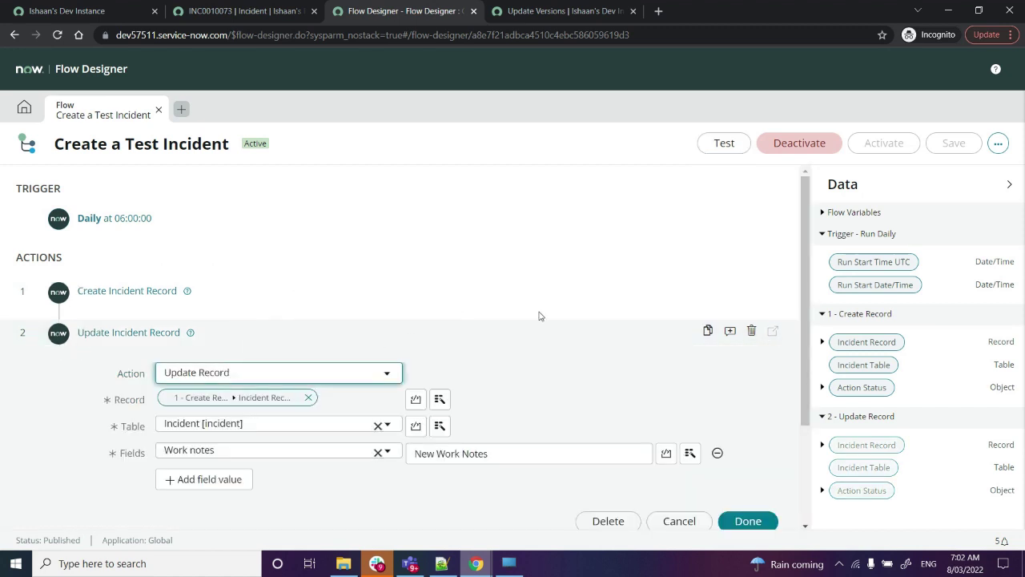
scroll(539, 315, down, 1)
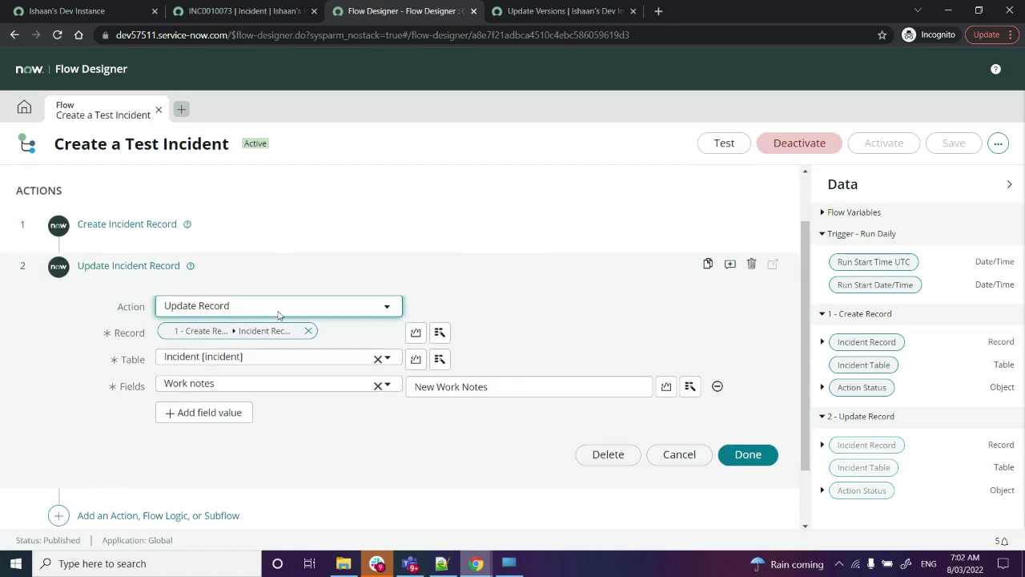
- Add a Description field to the field values of the Create Incident Record action
click(59, 225)
scroll(98, 269, down, 1)
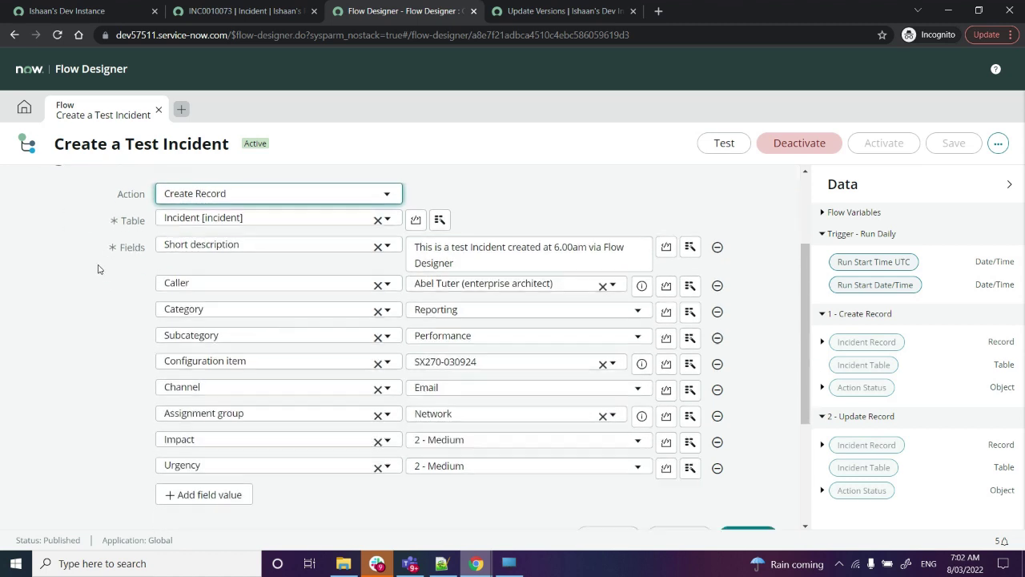
scroll(104, 272, down, 3)
click(197, 298)
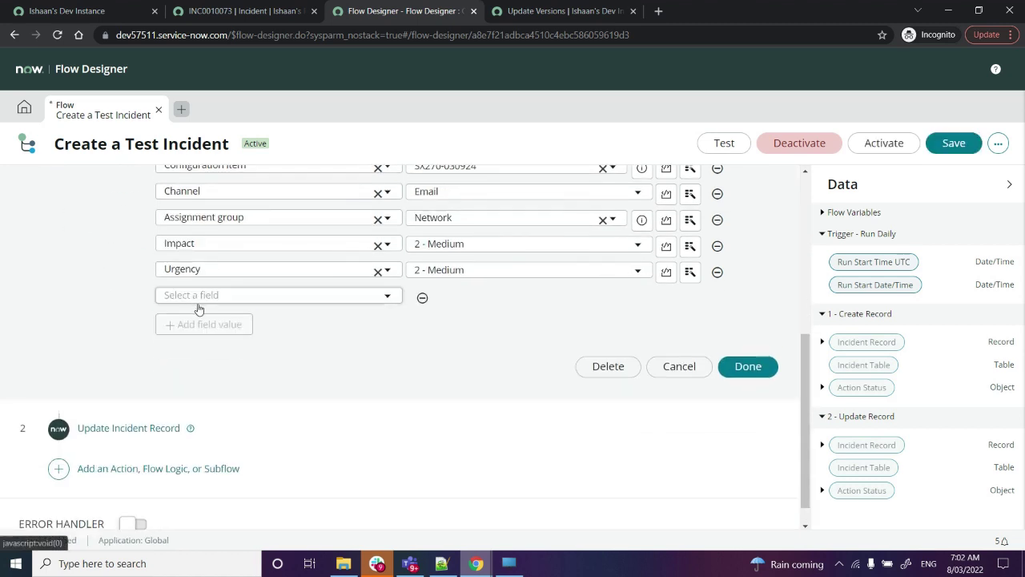
click(268, 300)
text(des)
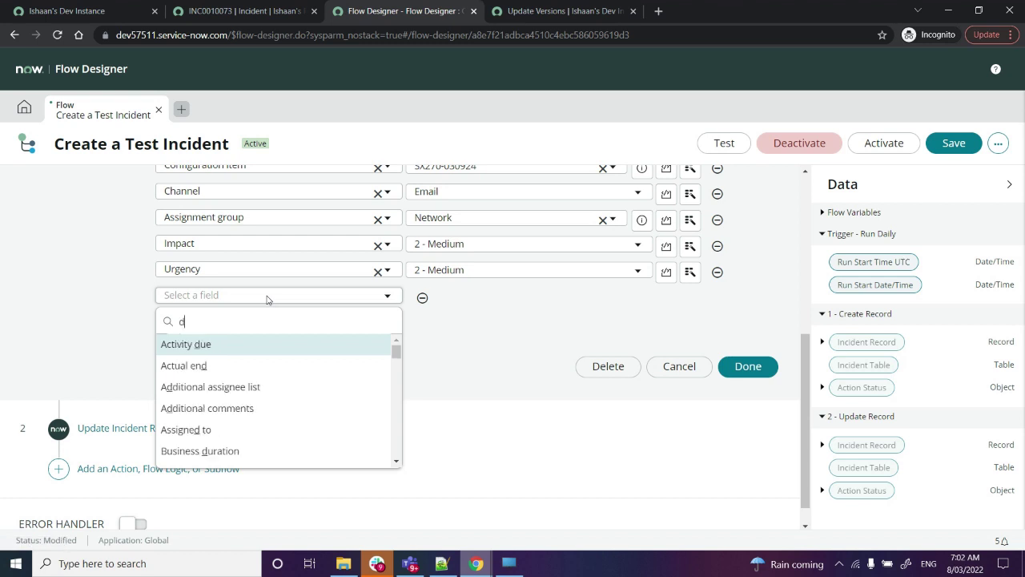
click(272, 345)
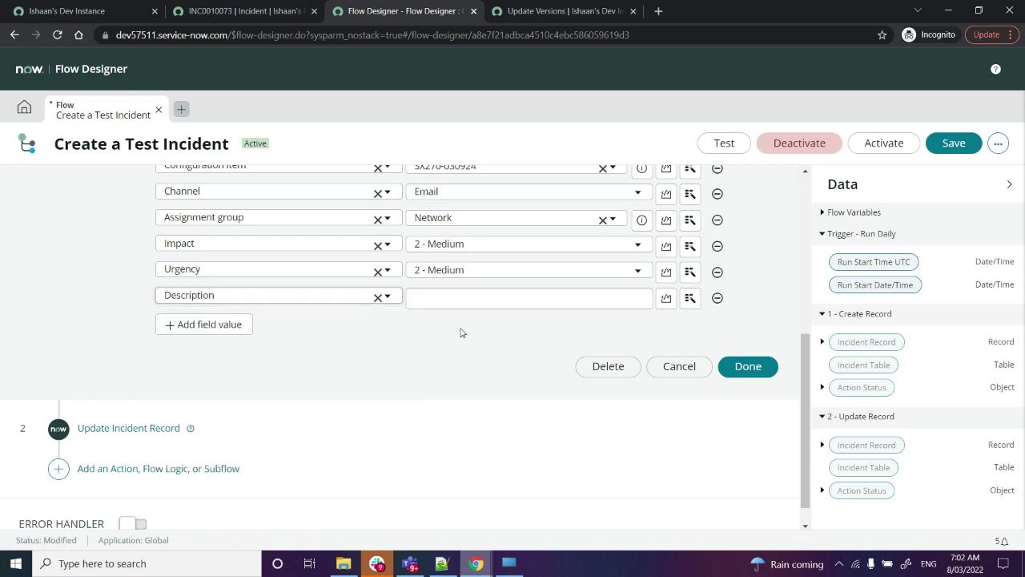
- Set the Description value to "Test Description" and finish editing the Create Incident Record action
click(479, 299)
scroll(487, 343, up, 1)
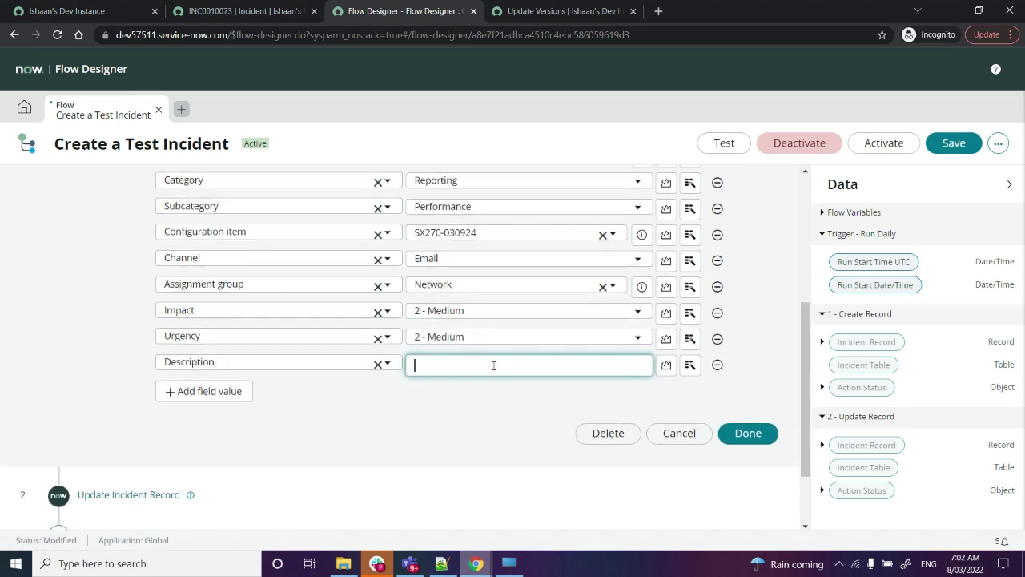
scroll(496, 367, up, 1)
key(Caps_Lock)
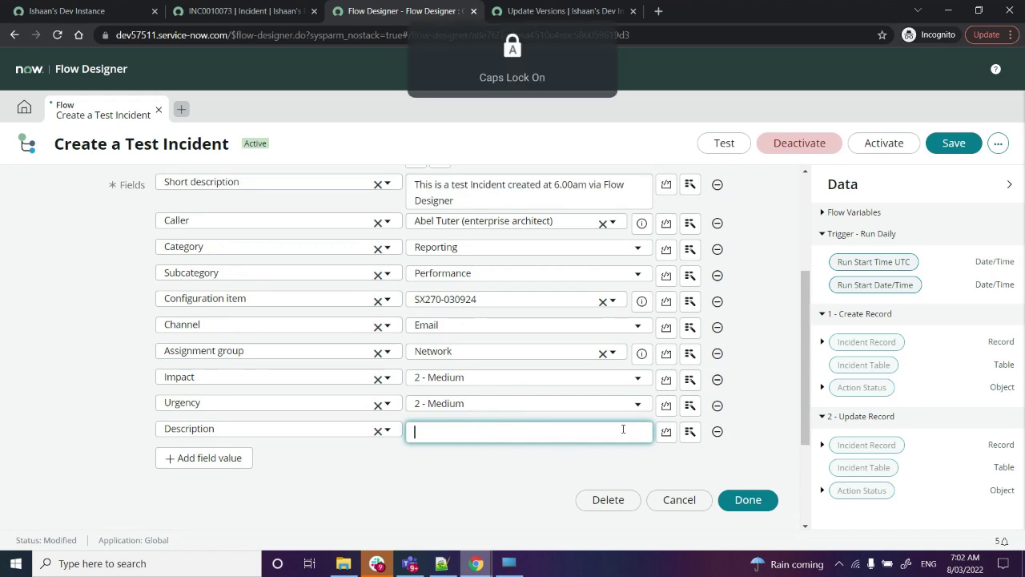
text(Test)
key(Caps_Lock)
text(D)
key(Caps_Lock)
text(escrip)
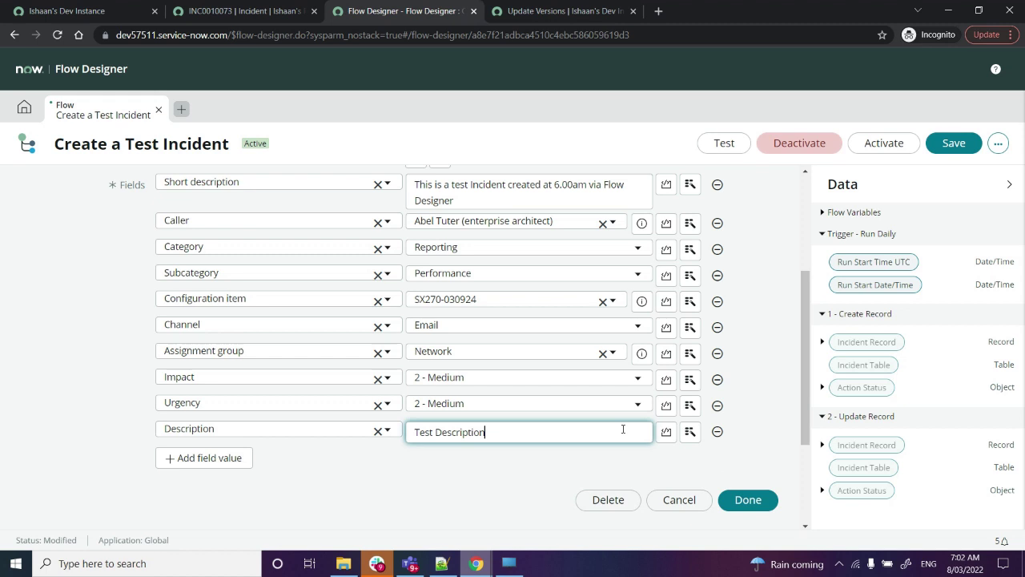
text(tion)
click(748, 499)
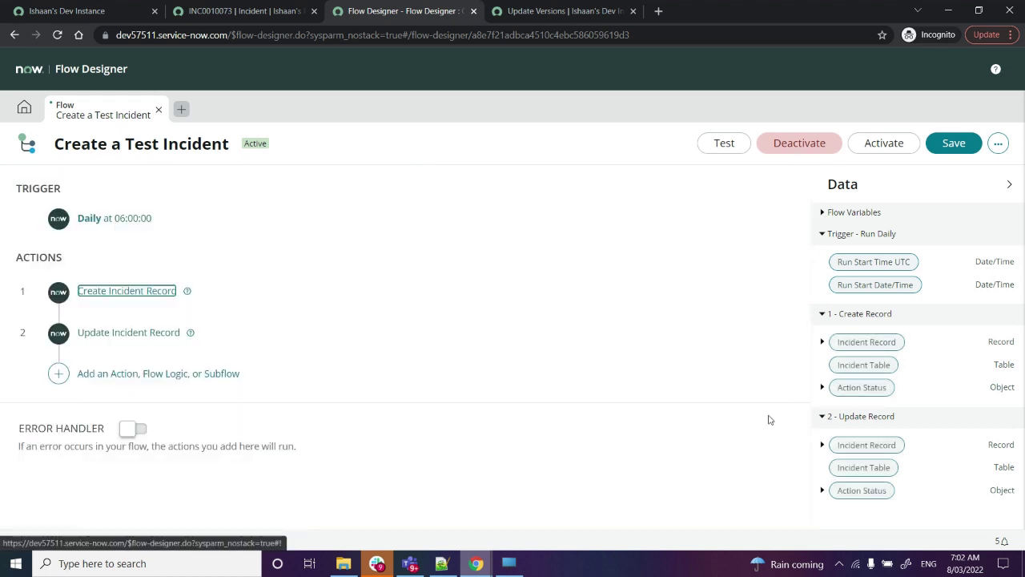
- Save the modified flow and run a test of it
click(964, 147)
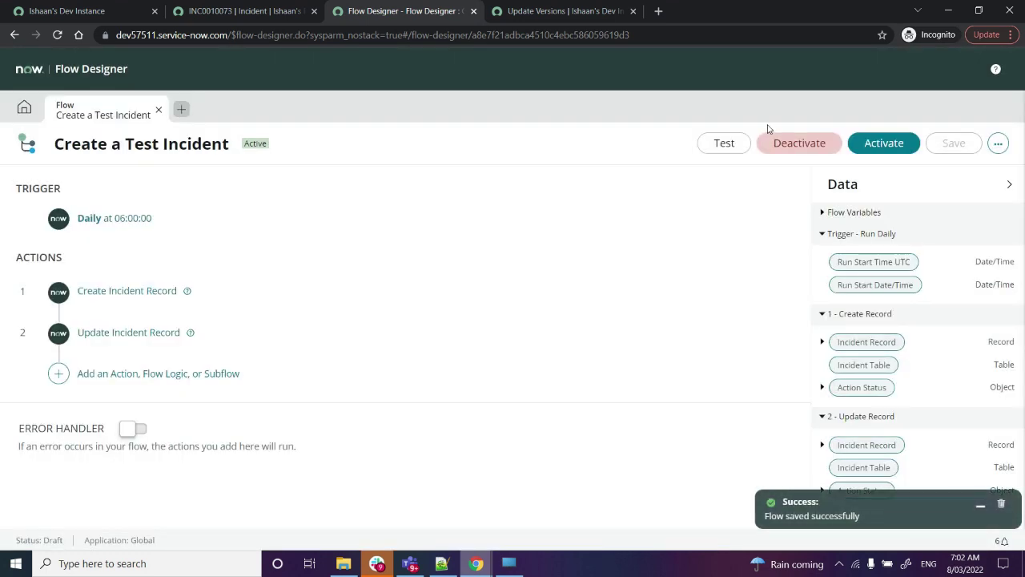
click(725, 145)
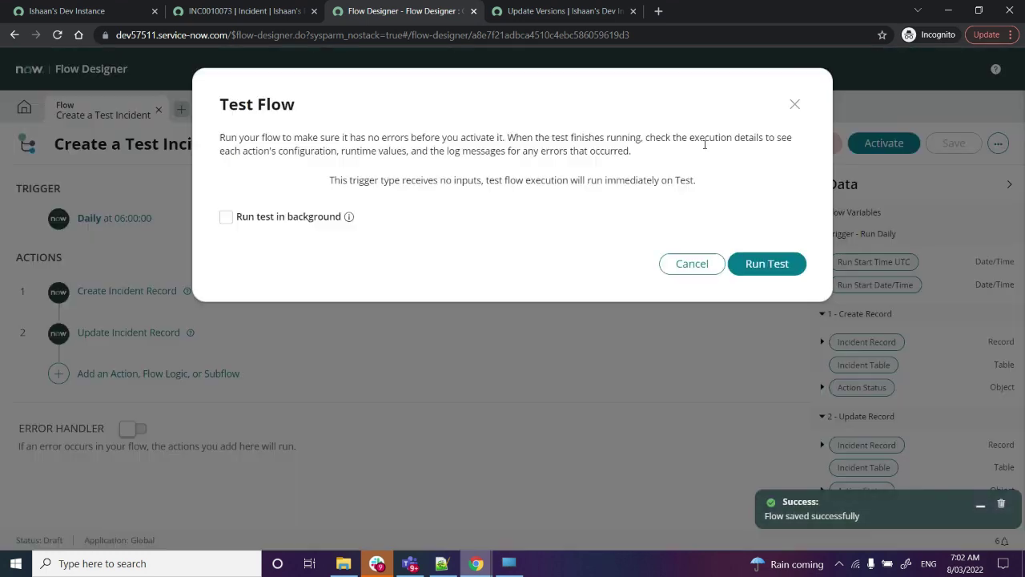
click(744, 263)
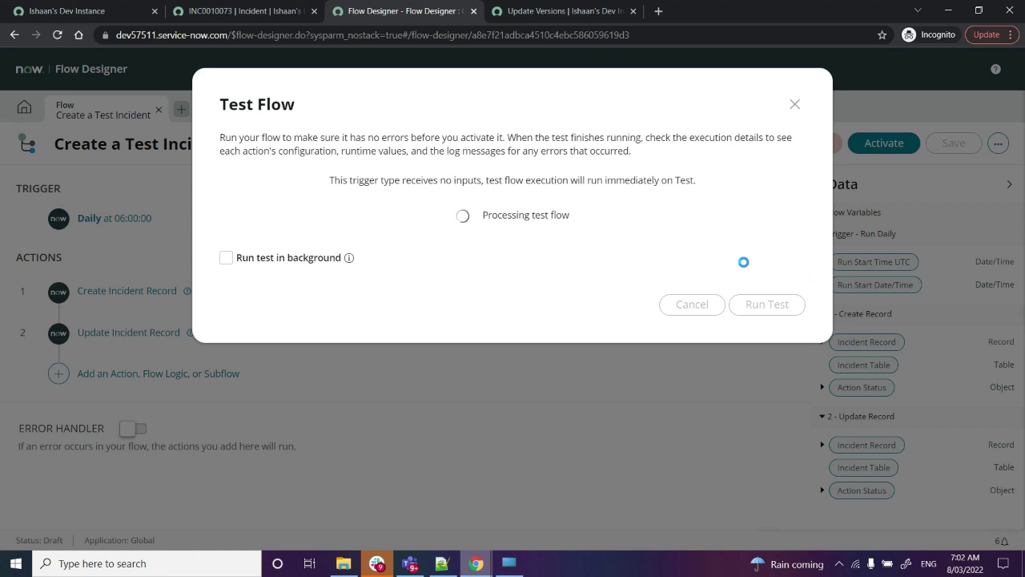
- Go back to the incidents list, open the newest incident and check its Description field
click(264, 13)
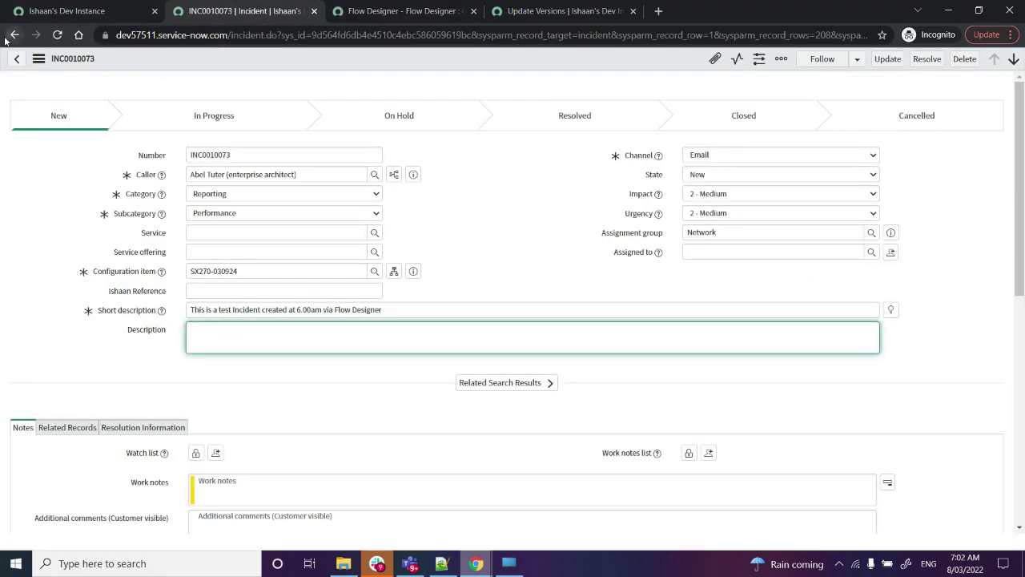
right_click(15, 35)
click(50, 73)
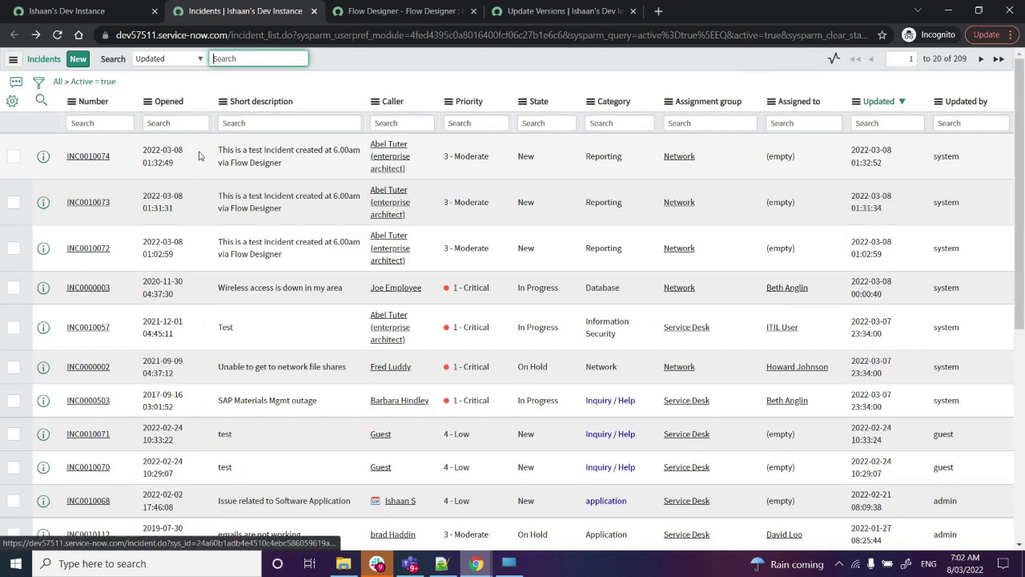
click(87, 159)
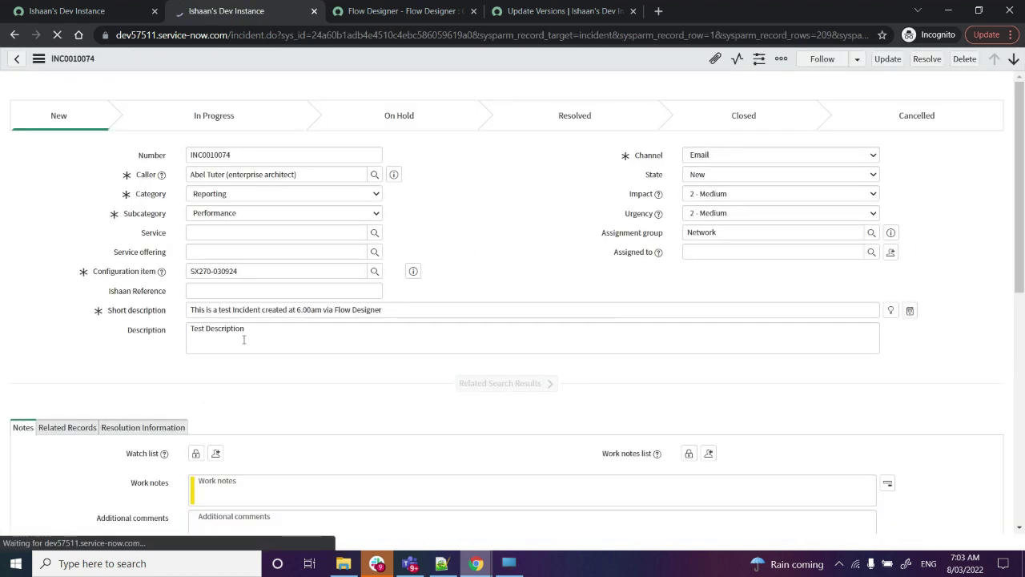
drag(190, 329, 286, 334)
click(287, 332)
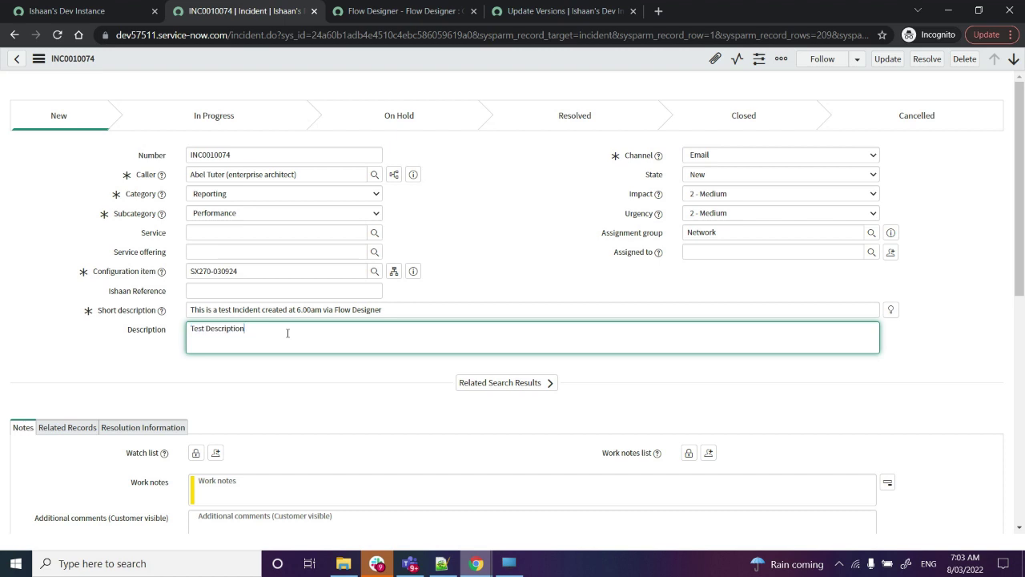
- Return to the Create a Test Incident flow and review the Create Incident Record action's field values, closing it without changes
click(398, 12)
click(692, 314)
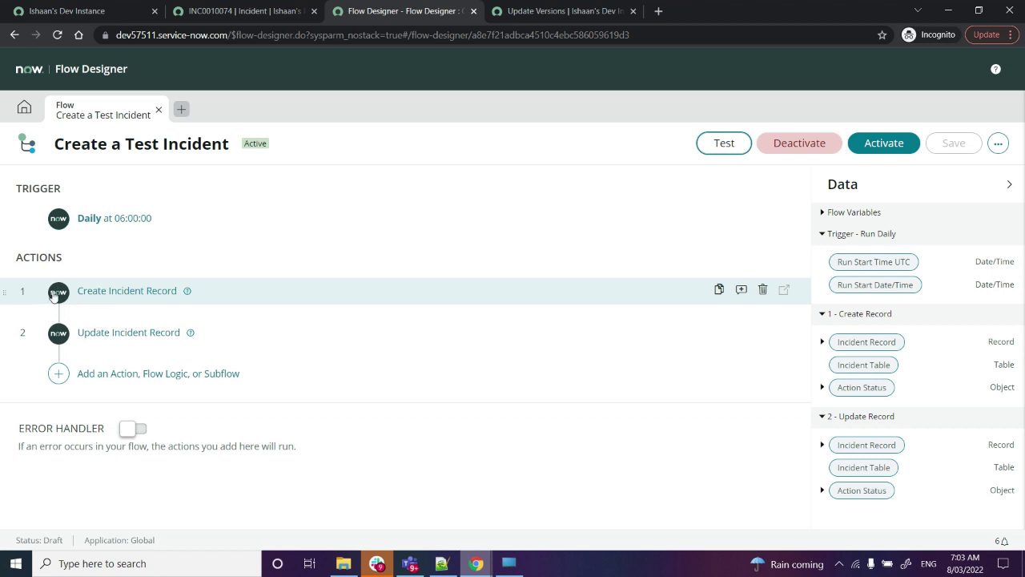
click(183, 312)
scroll(292, 357, down, 3)
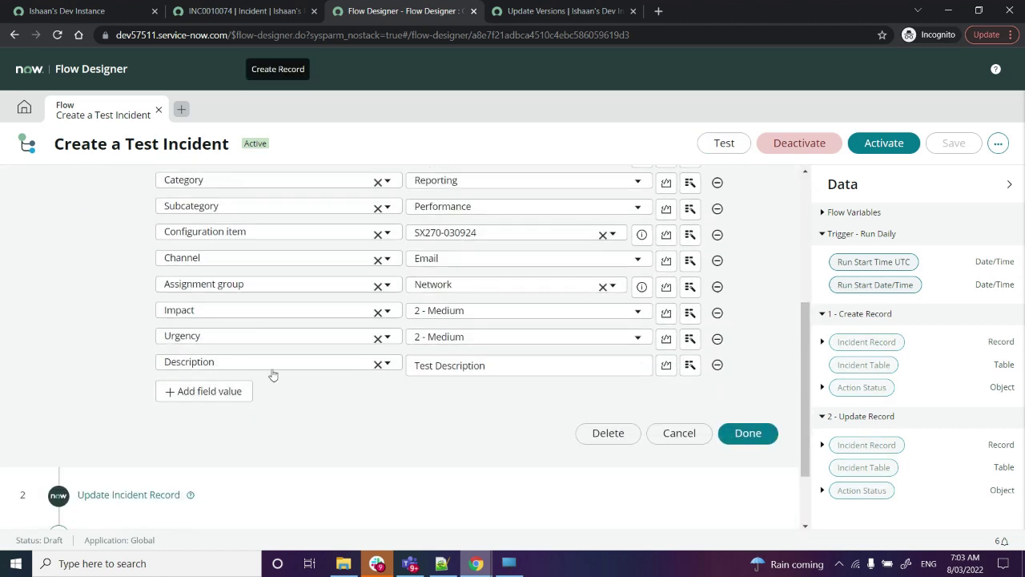
click(679, 432)
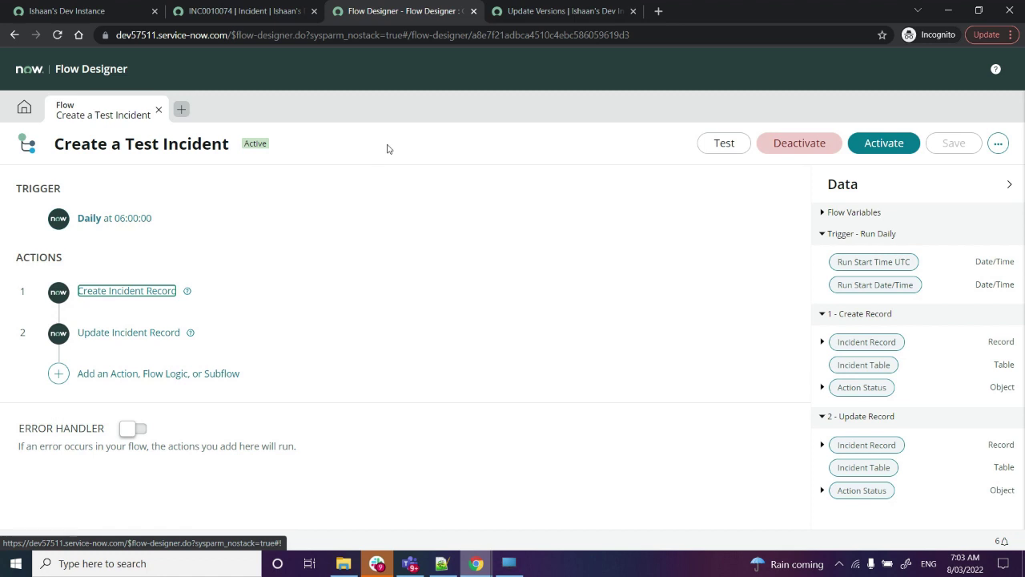
- Open the full sys_update_version table list from the Dev Instance navigator using sys_update_version.LIST
click(68, 11)
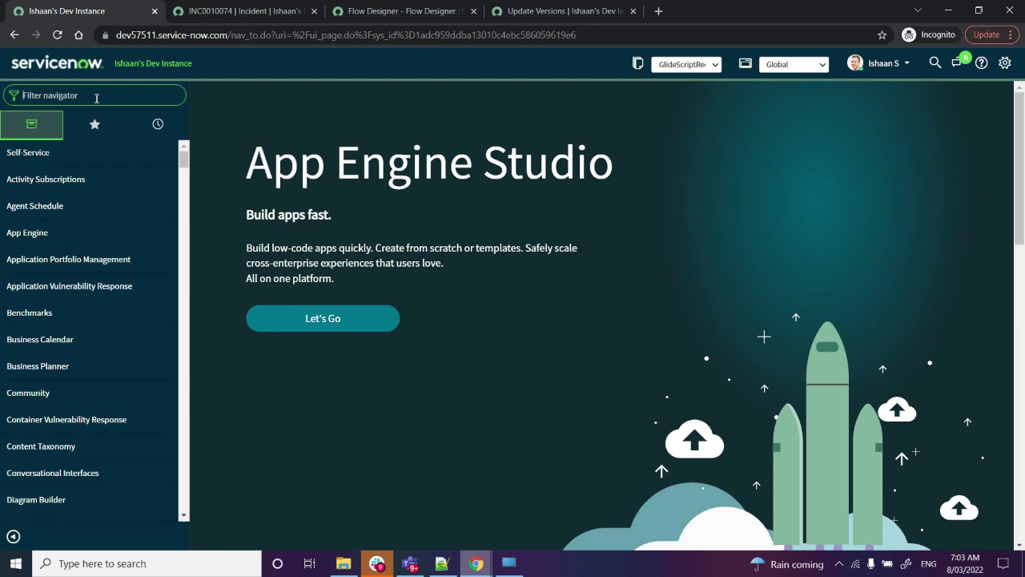
text(sys_upda)
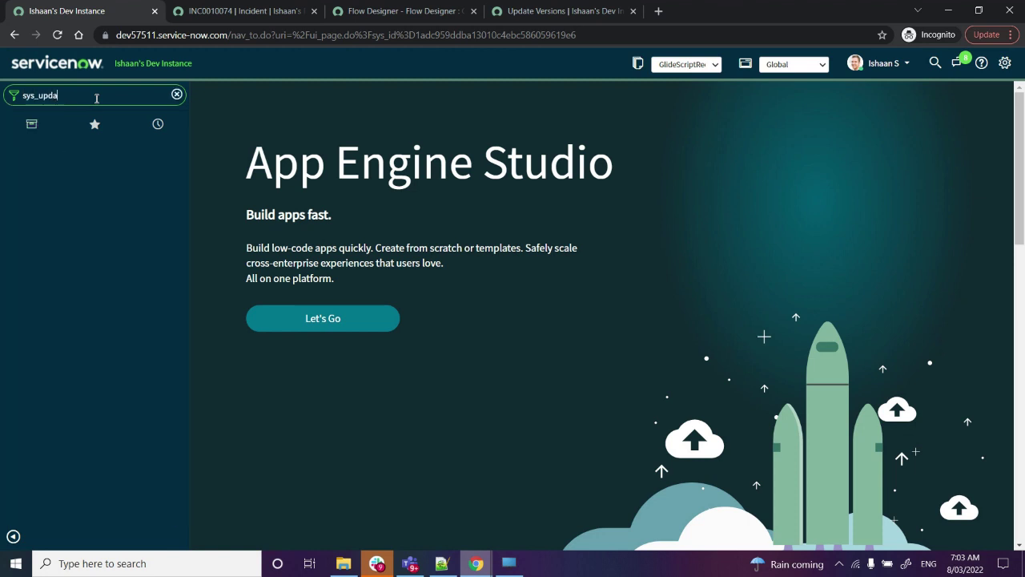
text(te_version)
key(Caps_Lock)
text(.LIST)
key(Caps_Lock)
key(Return)
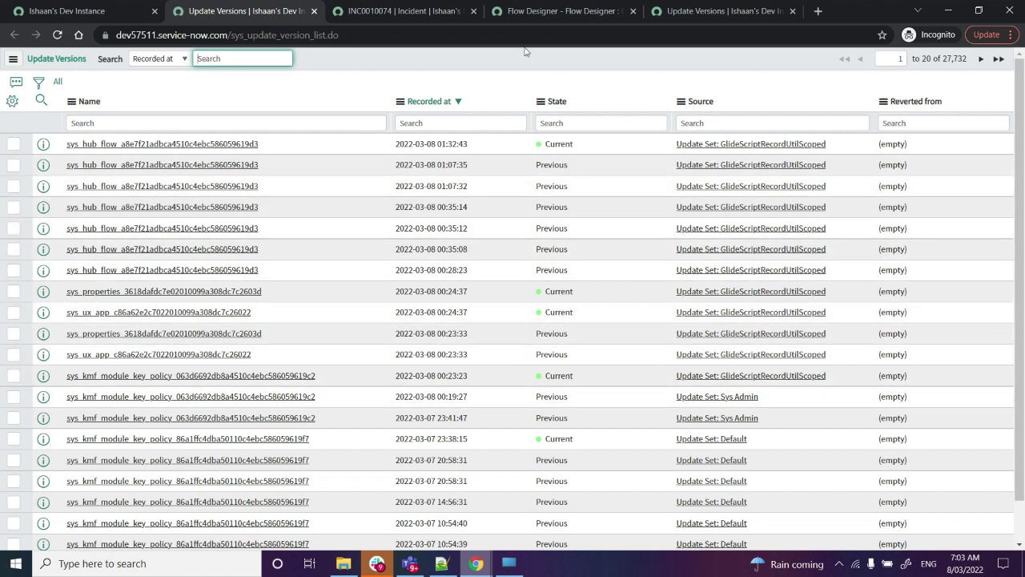
- Go to the flows list in Flow Designer and copy the sys_id of the Create a Test Incident flow
click(546, 14)
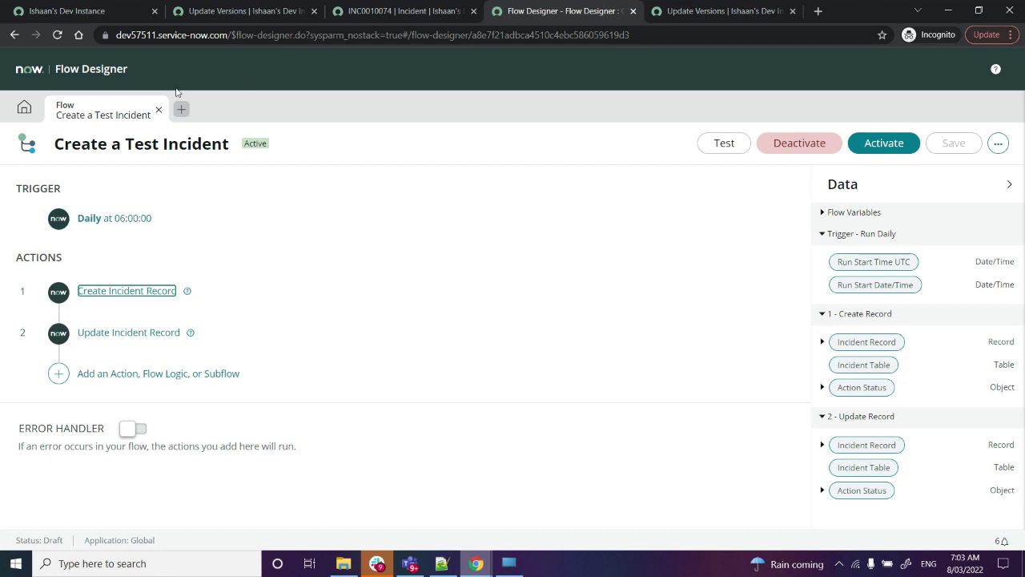
click(998, 144)
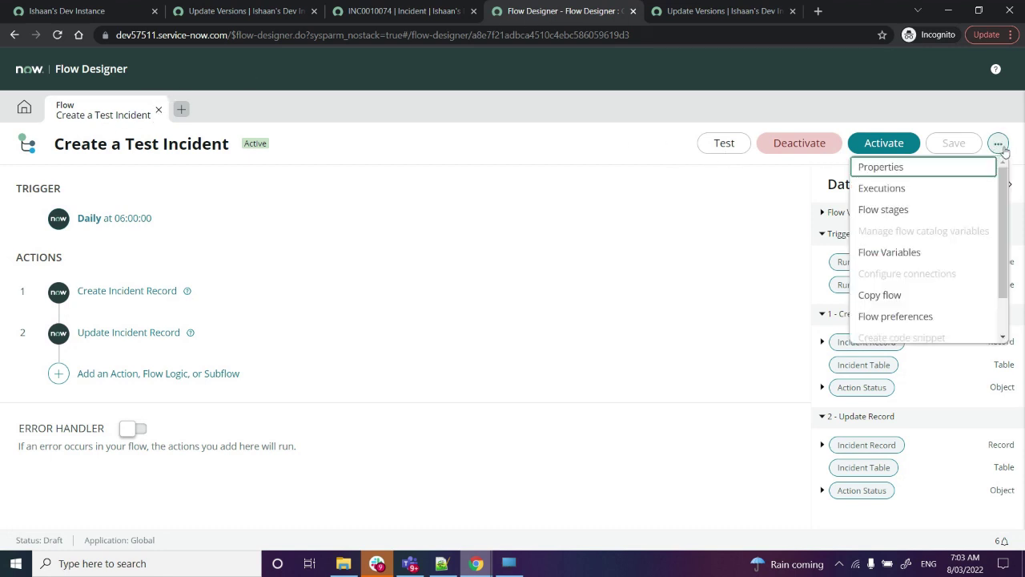
scroll(961, 232, down, 2)
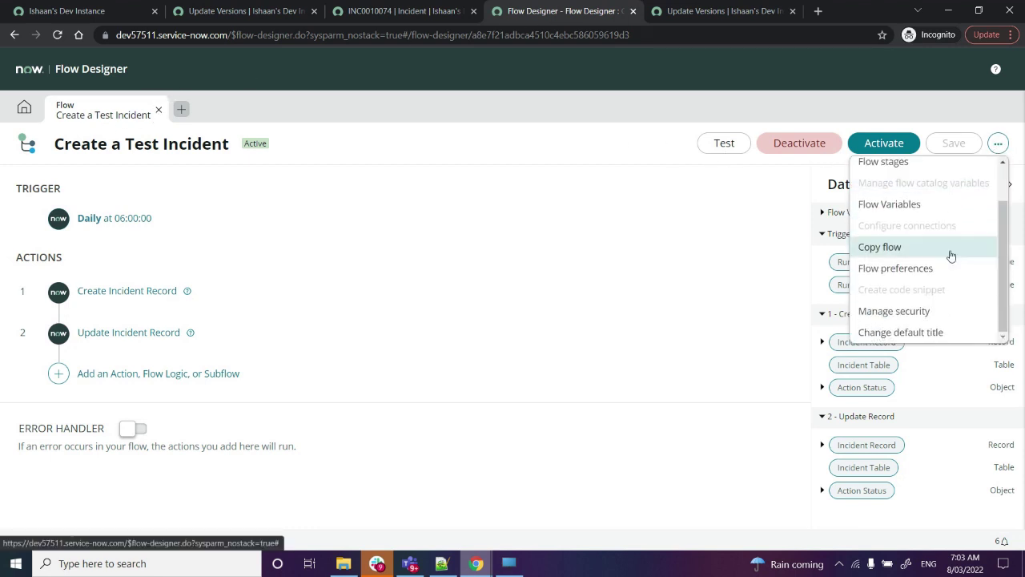
click(24, 112)
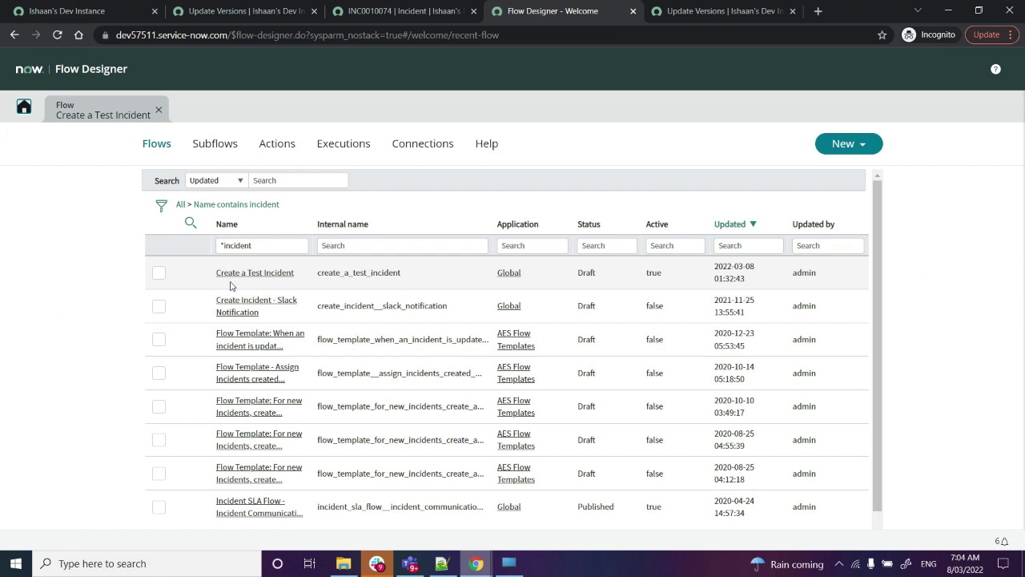
drag(216, 272, 296, 282)
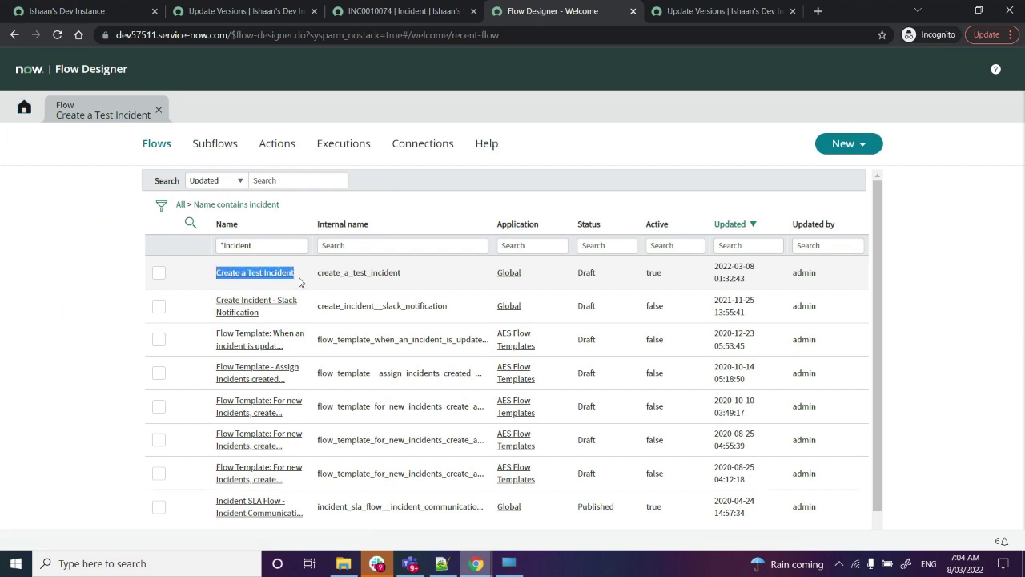
click(243, 287)
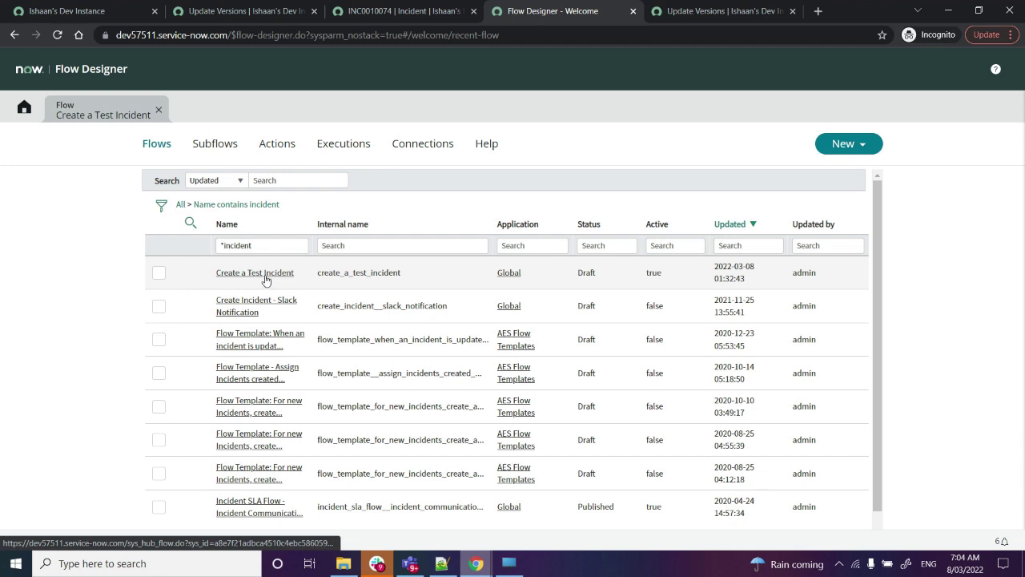
right_click(265, 279)
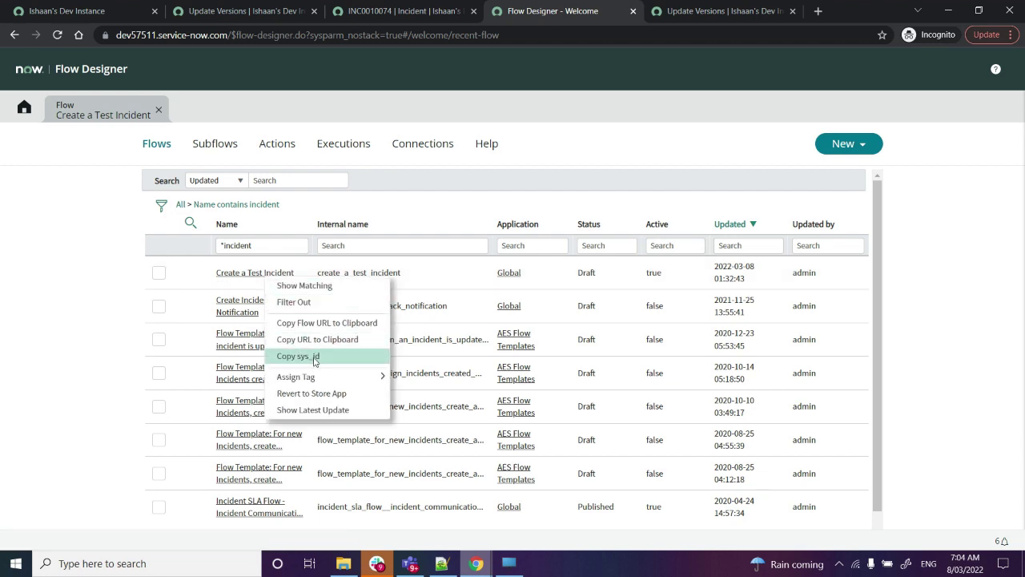
click(359, 353)
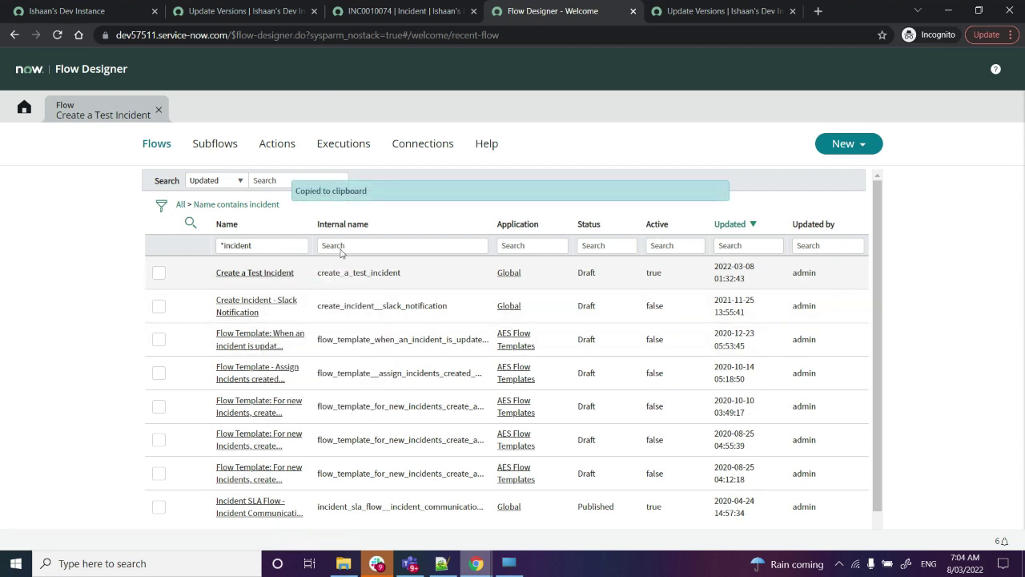
- Filter the Update Versions list to names containing the copied flow sys_id
click(260, 11)
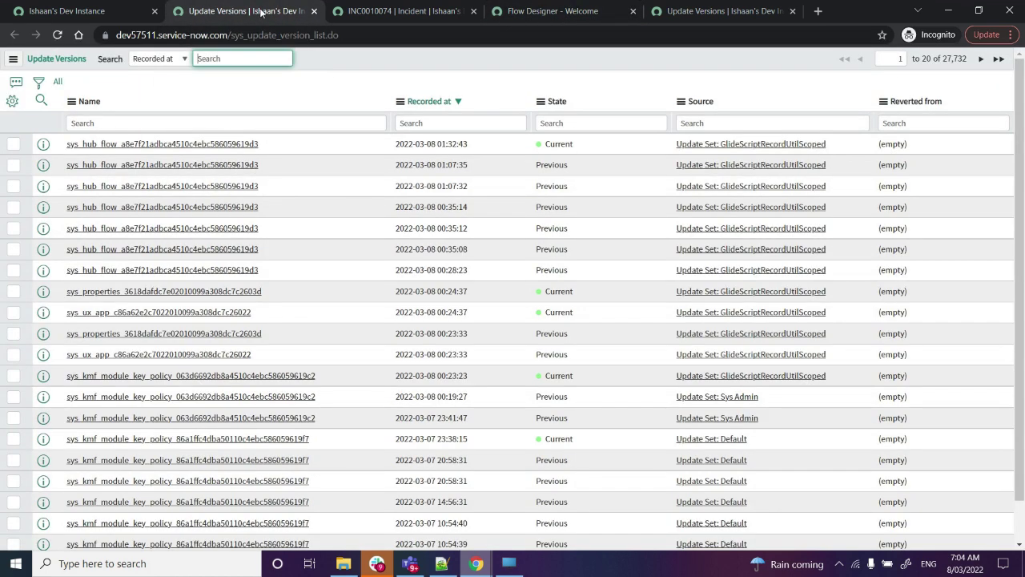
click(289, 122)
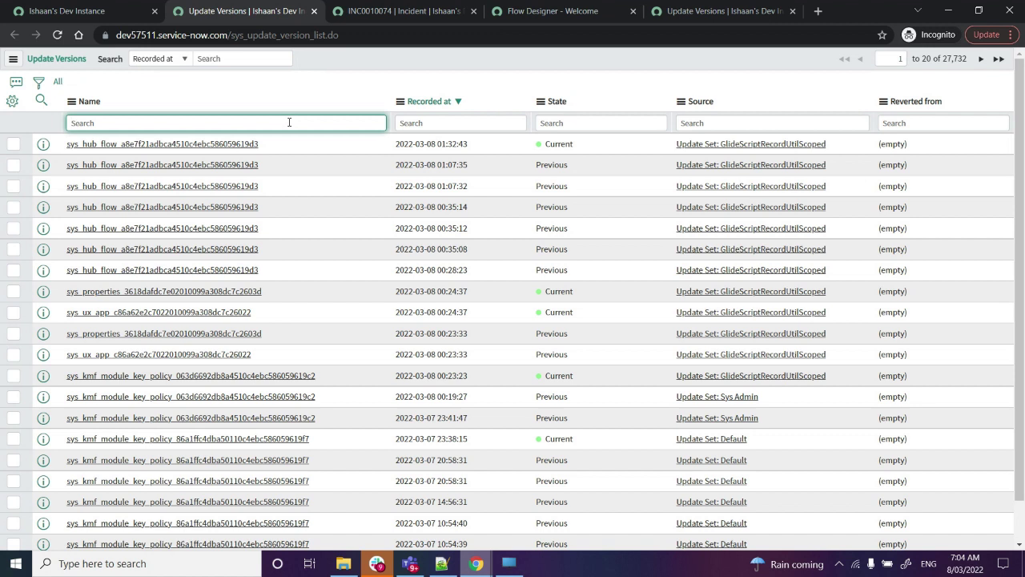
text(*)
key(ctrl+v)
key(Return)
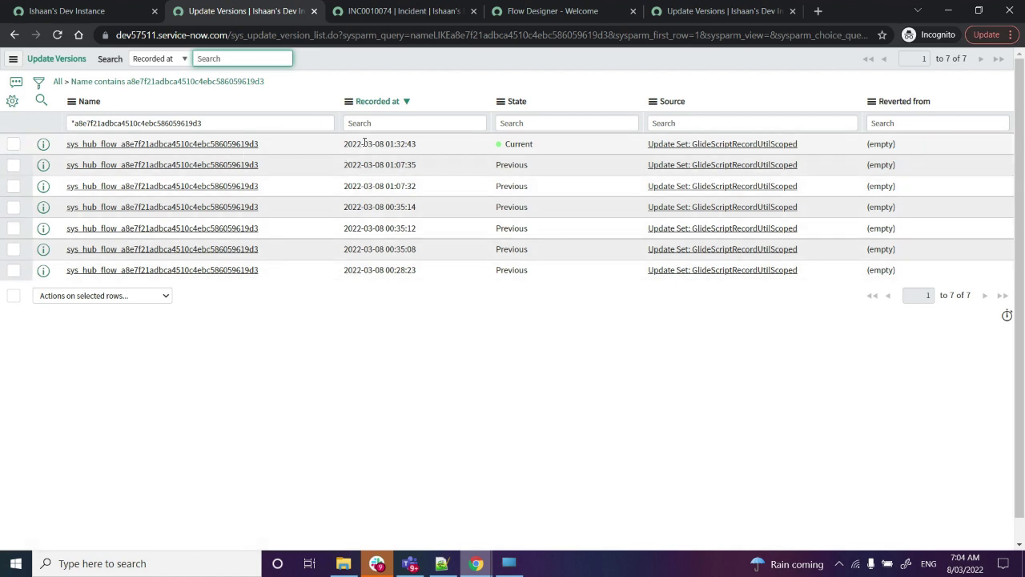
- Examine the recorded times and states of the flow's current version and the version just before it
drag(386, 143, 417, 144)
click(417, 145)
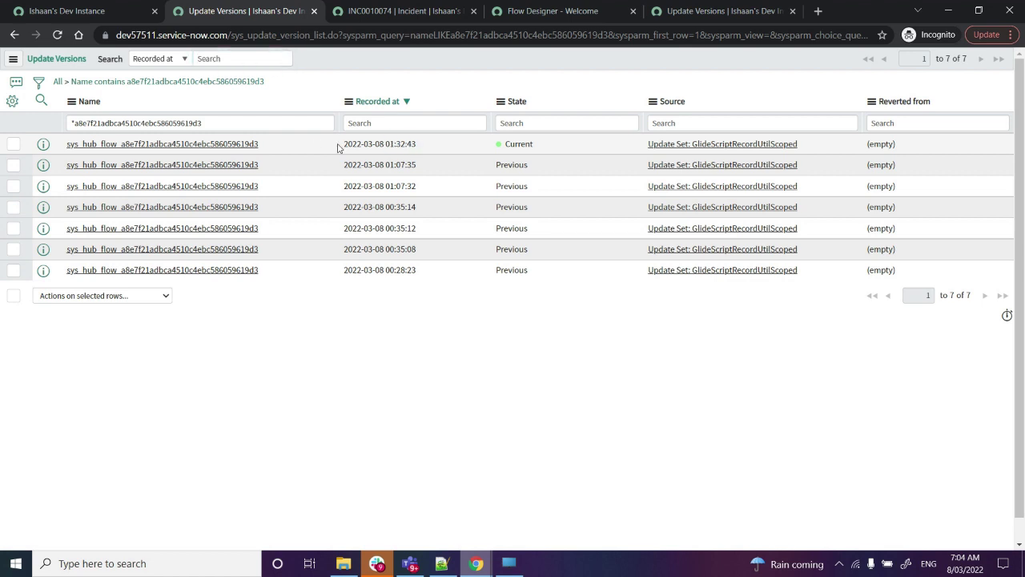
drag(552, 144, 504, 144)
click(467, 296)
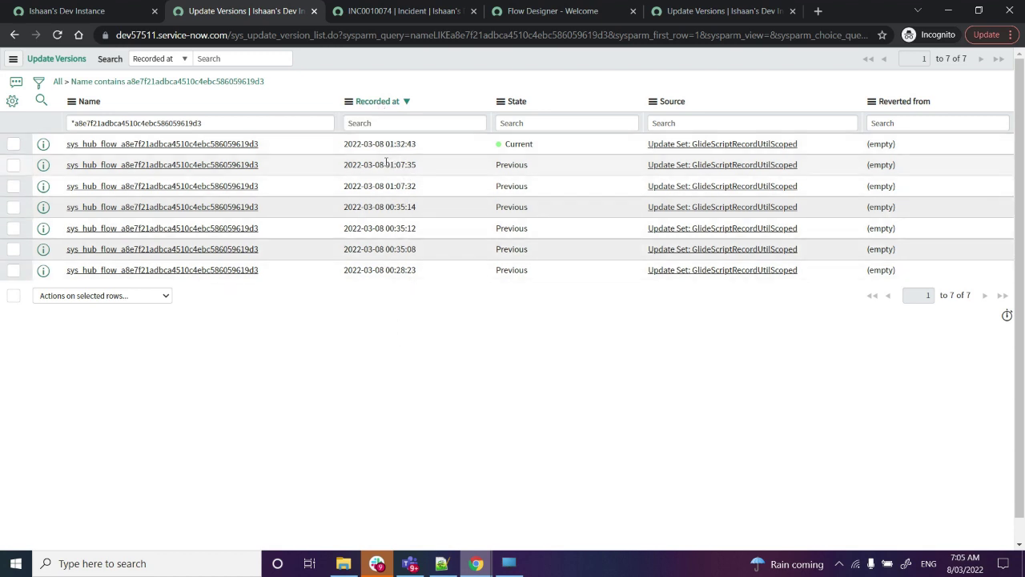
drag(386, 162, 423, 170)
click(282, 171)
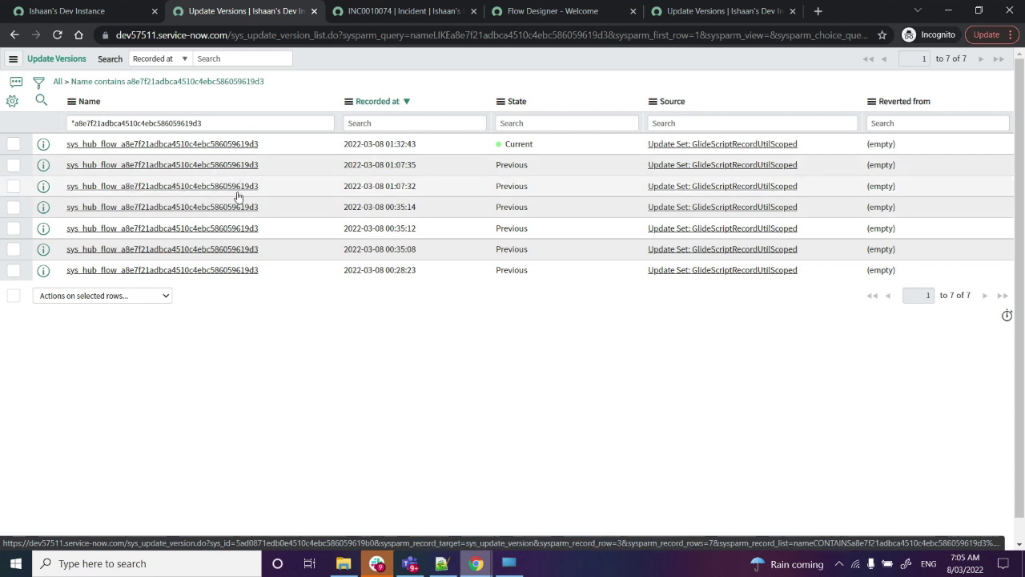
click(44, 165)
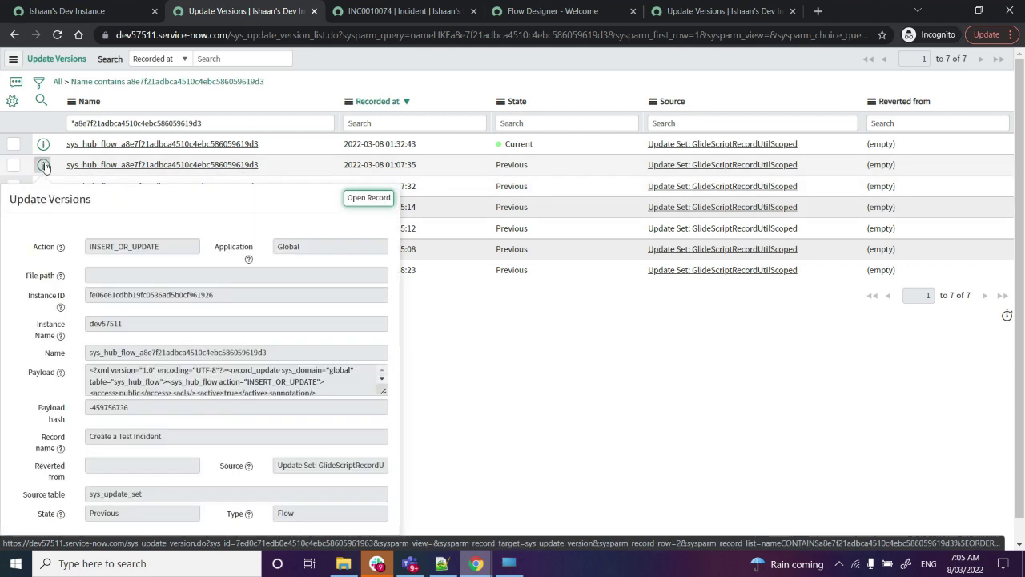
click(375, 200)
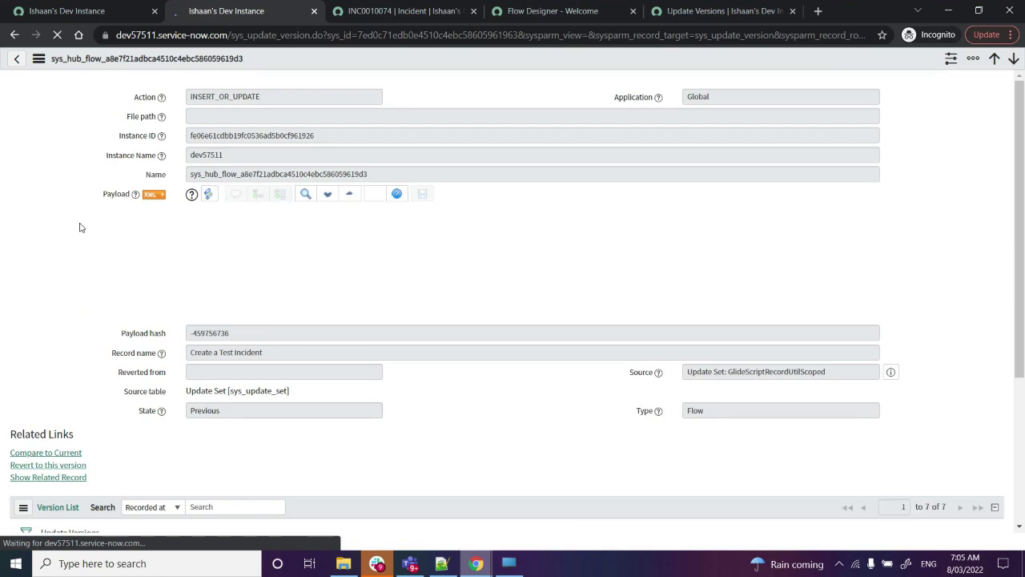
scroll(88, 218, down, 5)
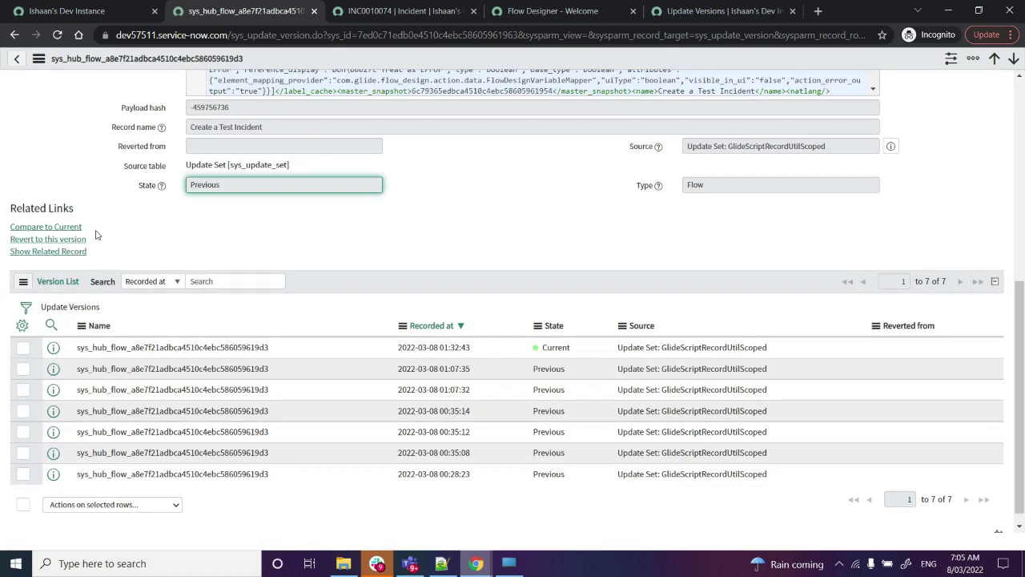
scroll(113, 237, up, 5)
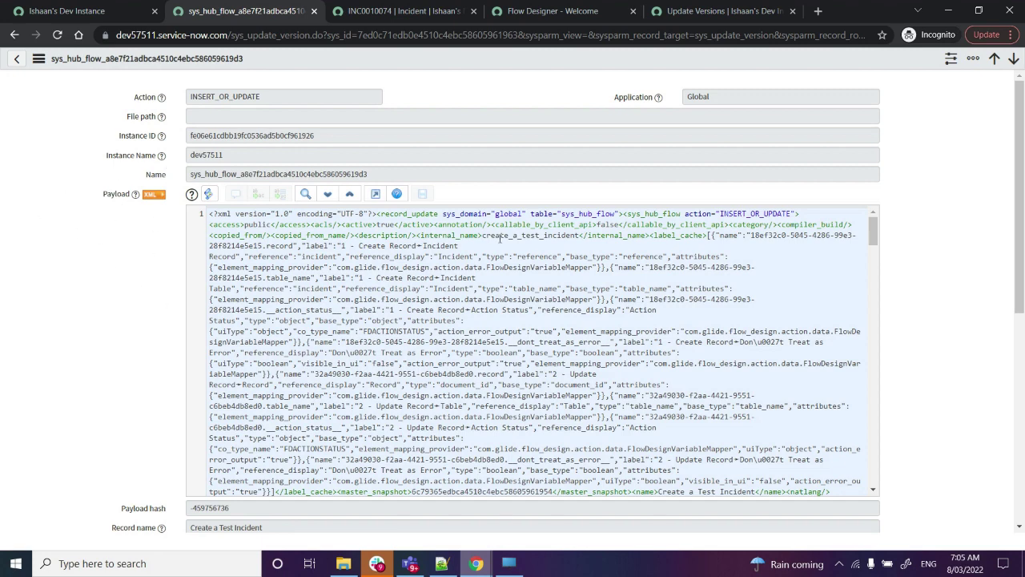
scroll(105, 240, down, 3)
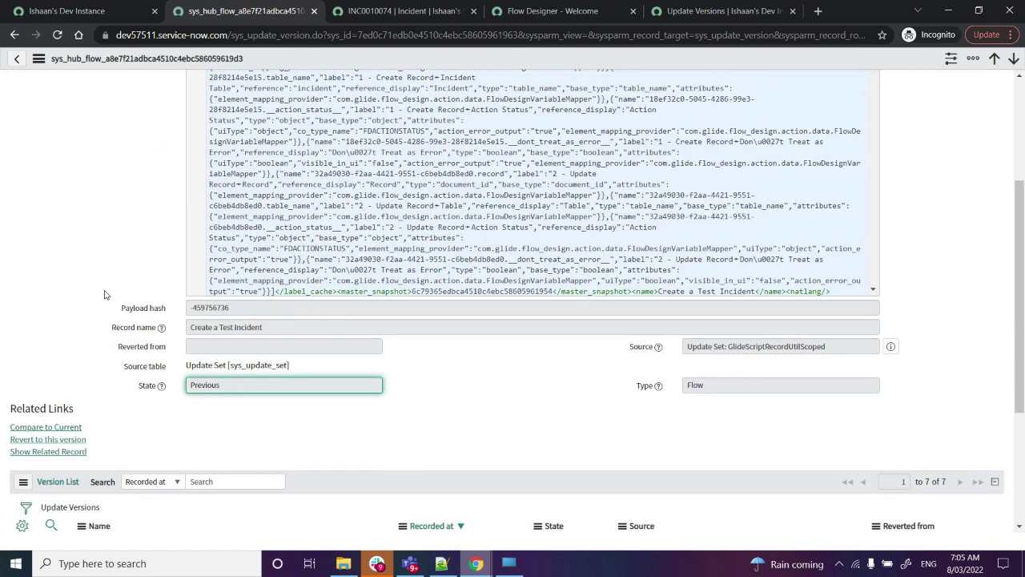
scroll(105, 292, up, 3)
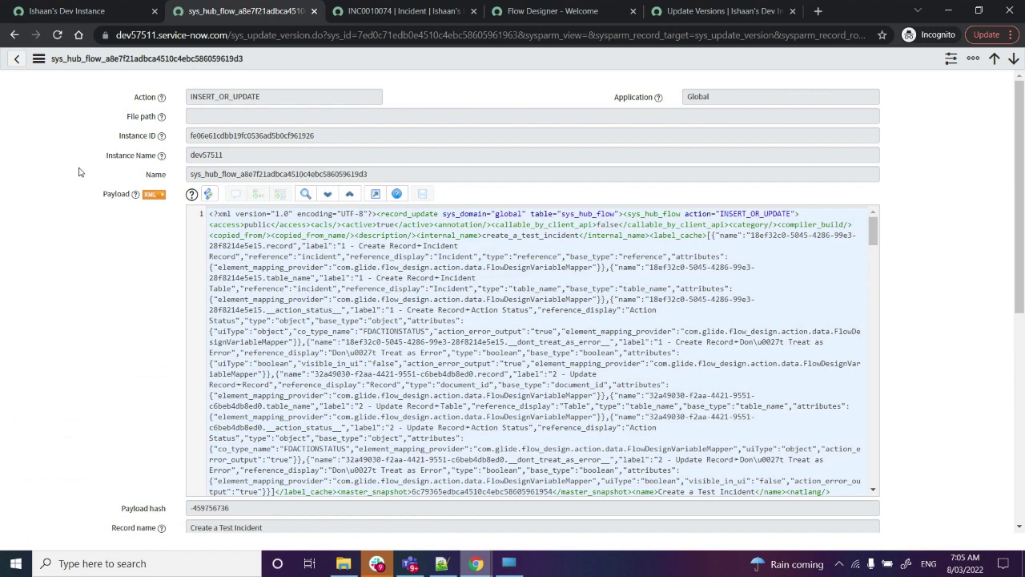
- Revert the Create a Test Incident flow to this previous version and confirm the revert
scroll(80, 194, down, 3)
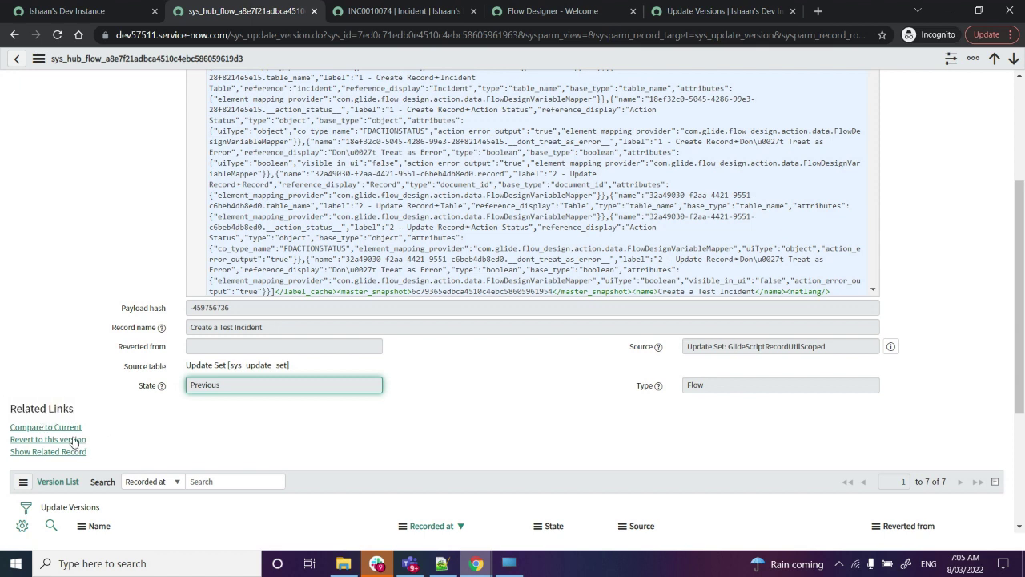
scroll(83, 322, down, 1)
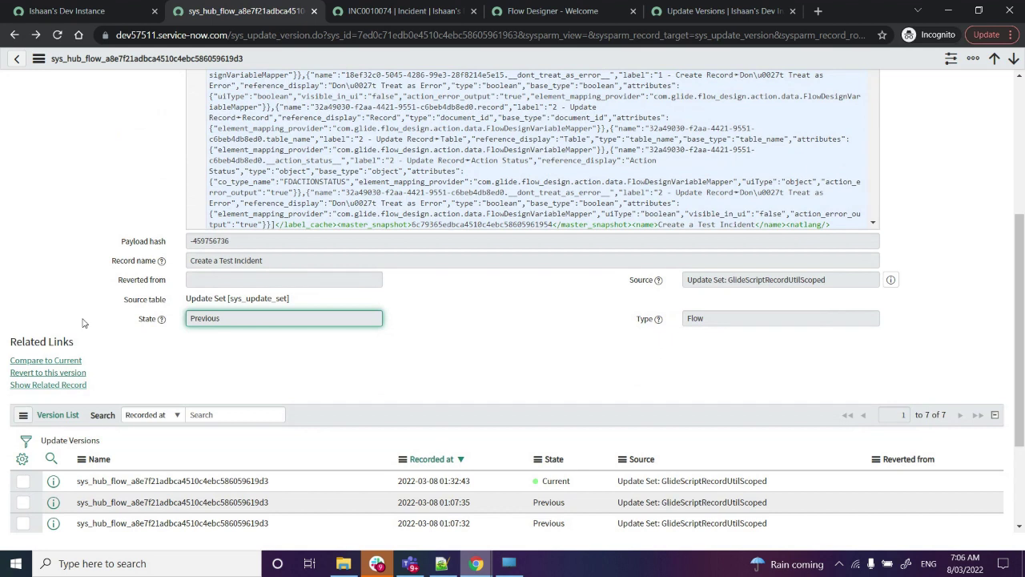
click(67, 374)
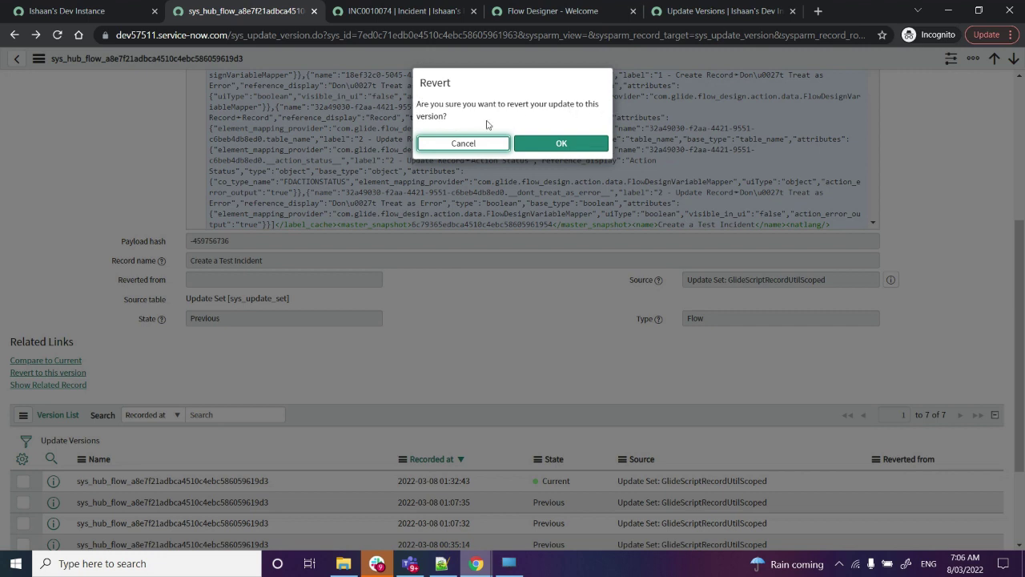
click(580, 143)
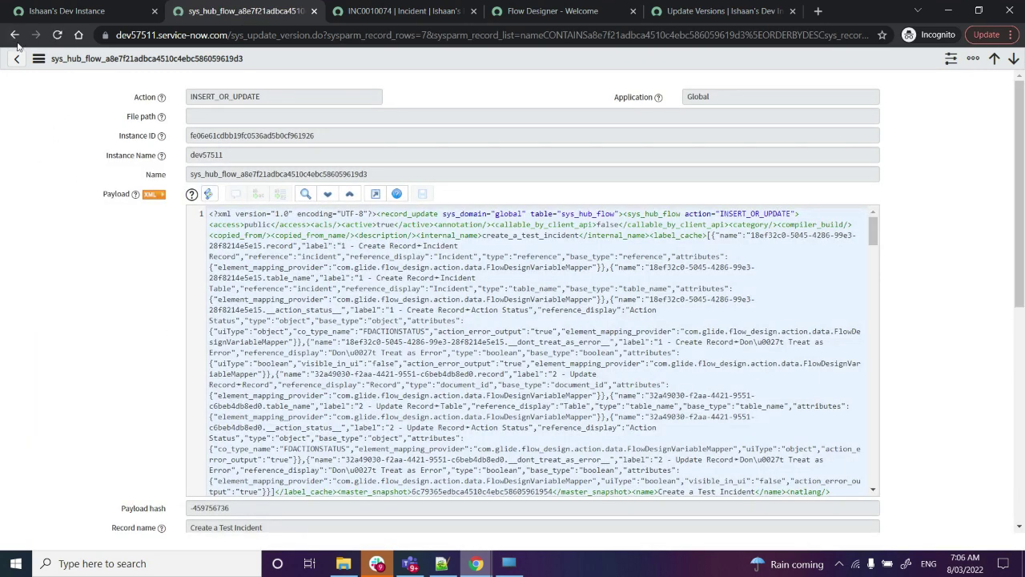
- Return to the filtered Update Versions list and compare the recorded times of the current version and the version reverted to
right_click(14, 35)
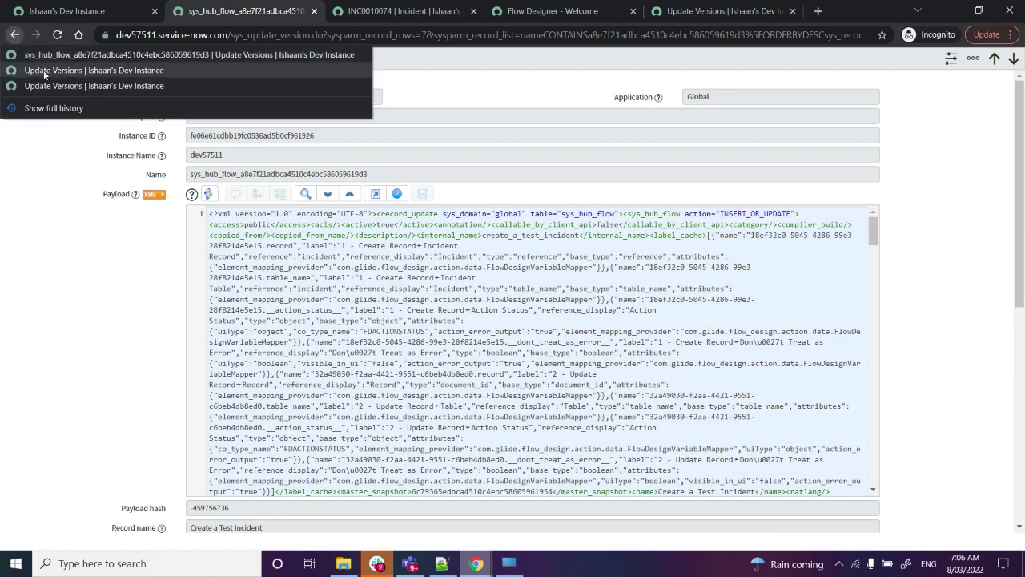
click(44, 72)
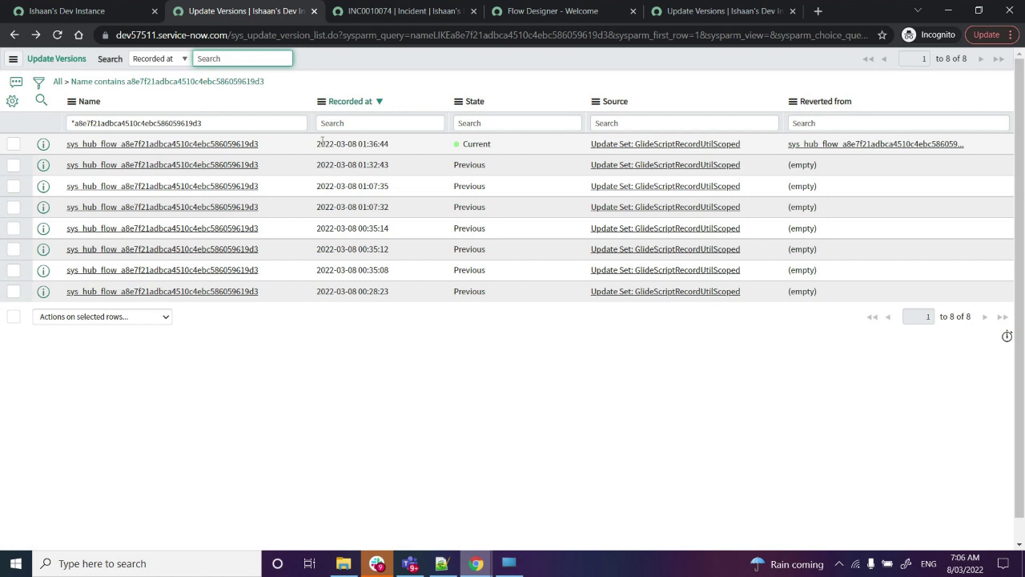
drag(318, 142, 407, 143)
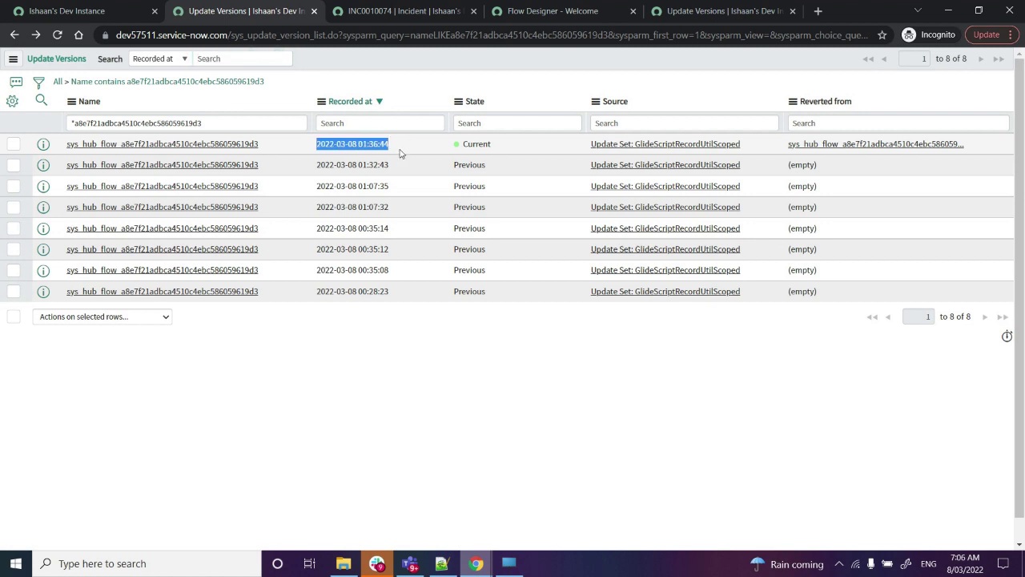
click(375, 148)
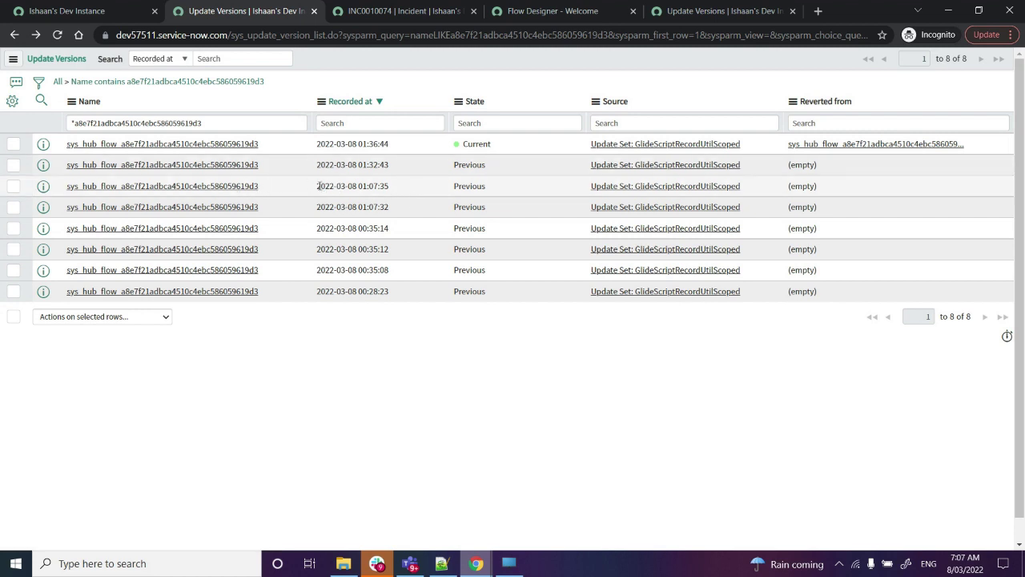
drag(318, 186, 392, 189)
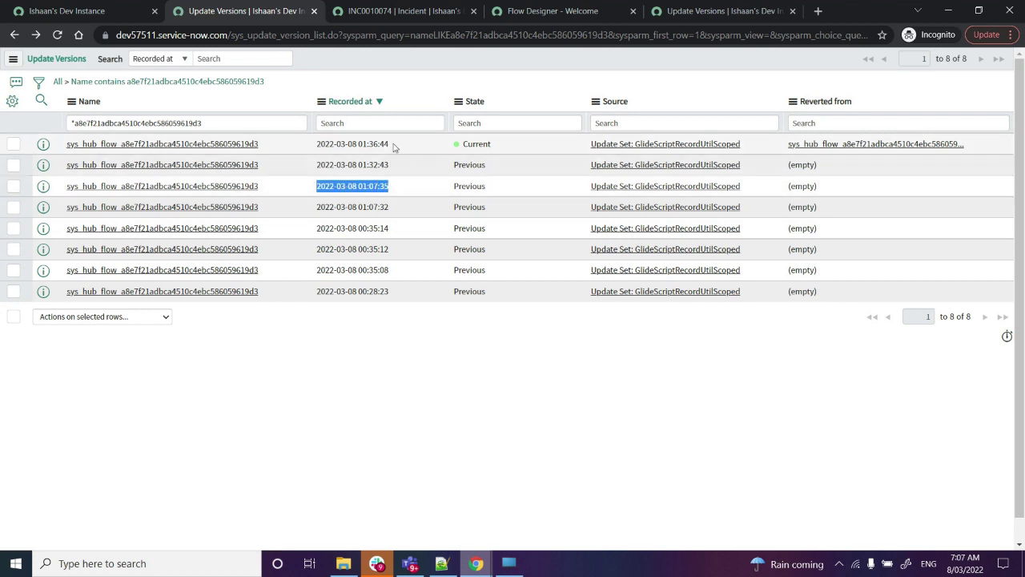
- Close the open Create a Test Incident flow in Flow Designer and reopen it from the flows list to load the reverted version
drag(390, 144, 320, 141)
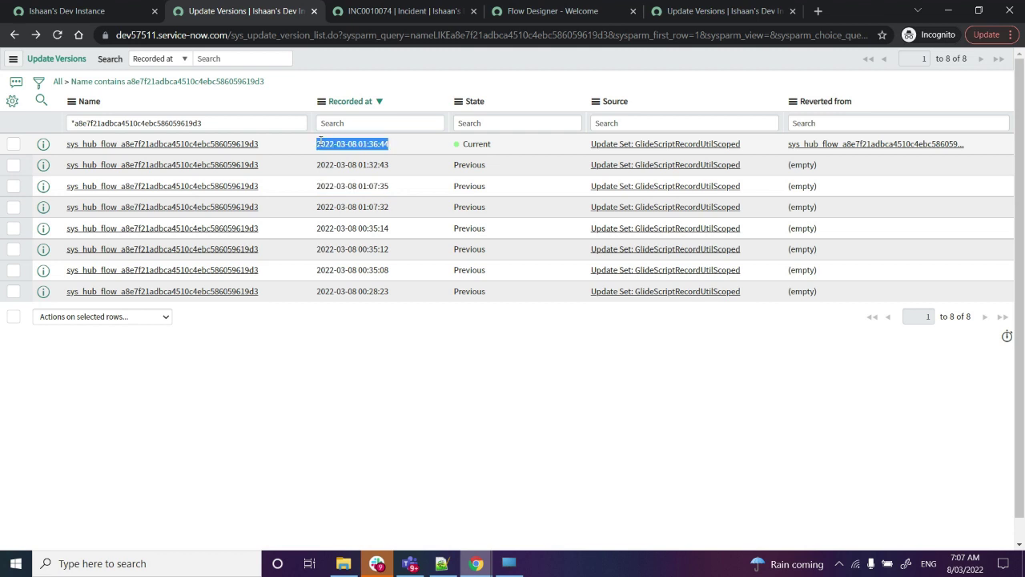
click(490, 19)
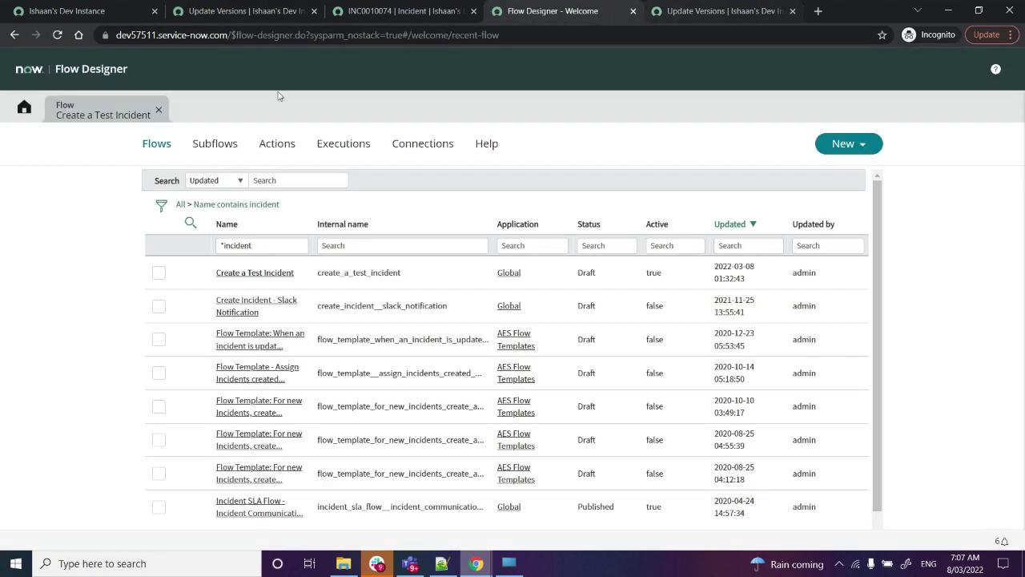
click(158, 110)
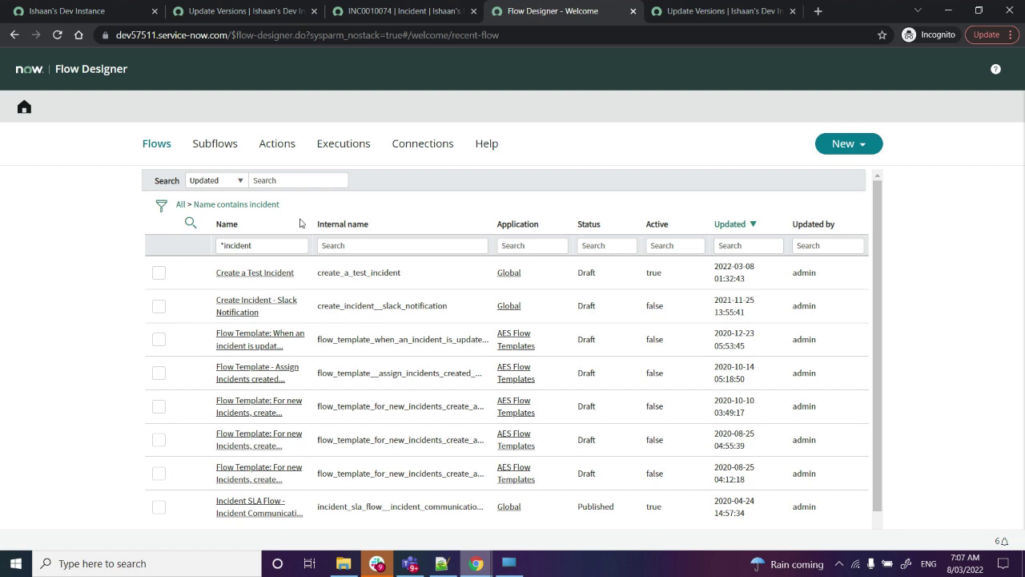
click(267, 273)
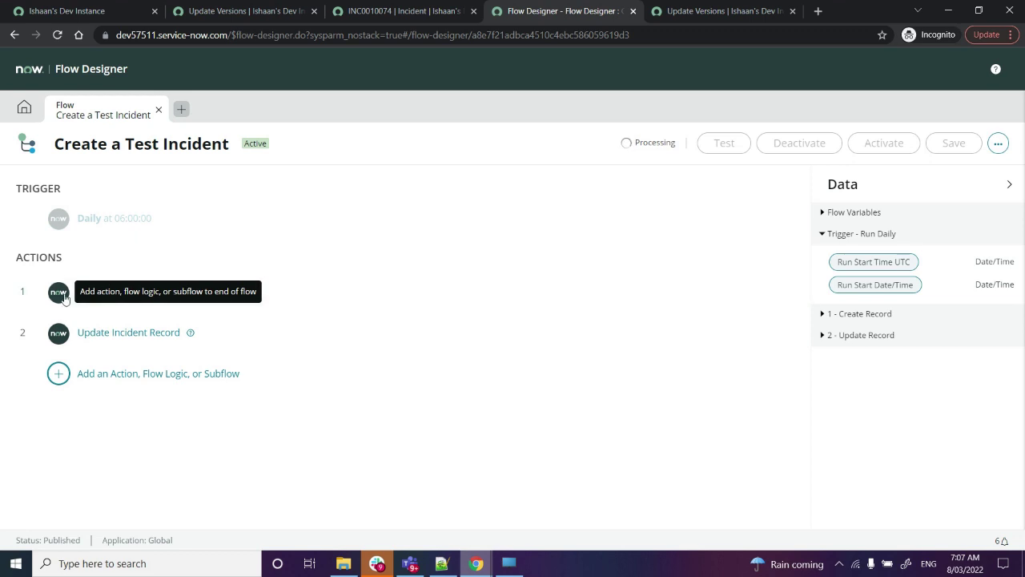
- Review all field values of the Create Incident Record action, checking for a Description field, and close the action without changes
click(377, 286)
scroll(363, 292, down, 2)
scroll(126, 336, down, 1)
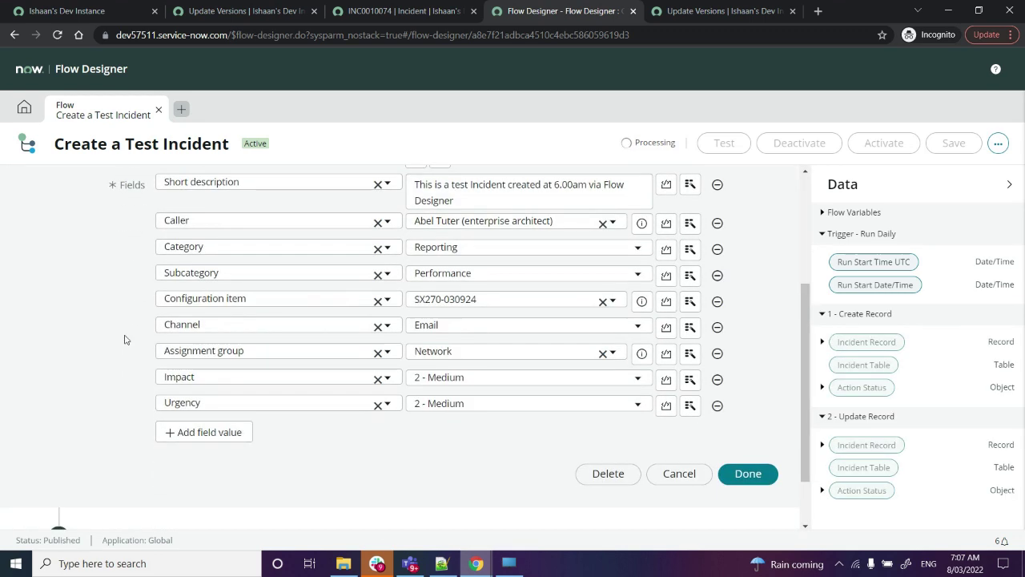
scroll(109, 339, up, 2)
scroll(86, 297, down, 2)
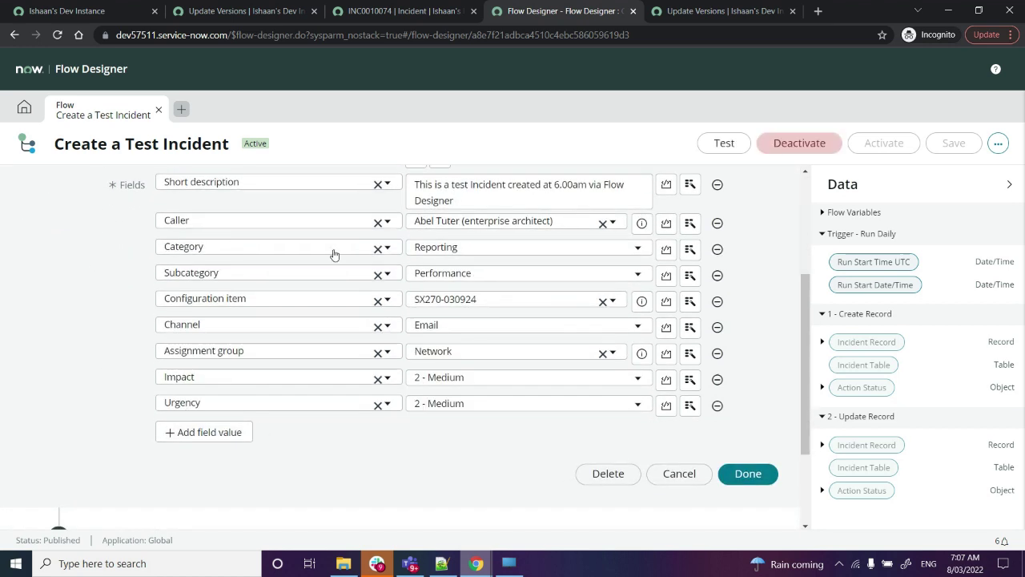
scroll(241, 312, up, 1)
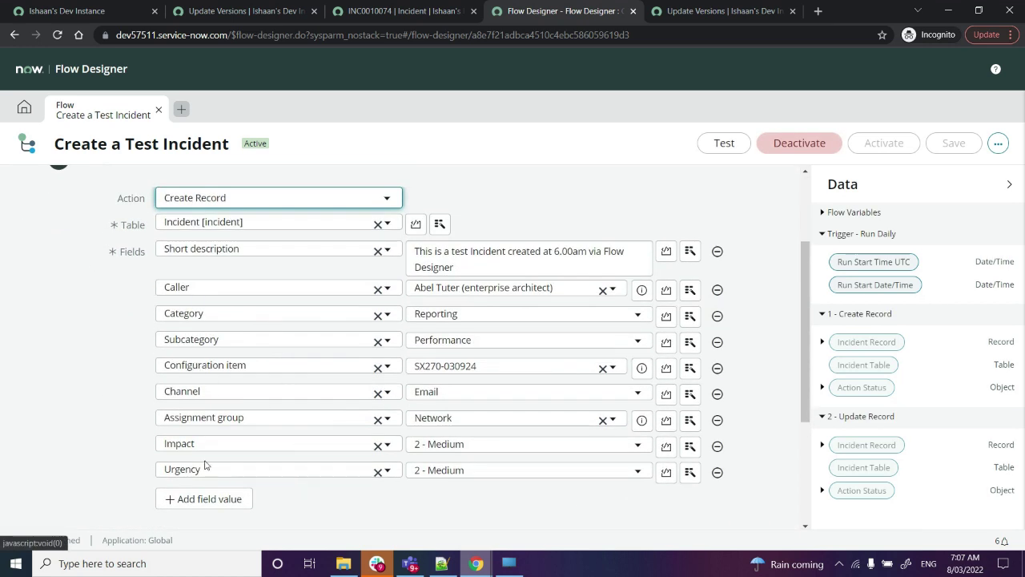
scroll(207, 464, down, 1)
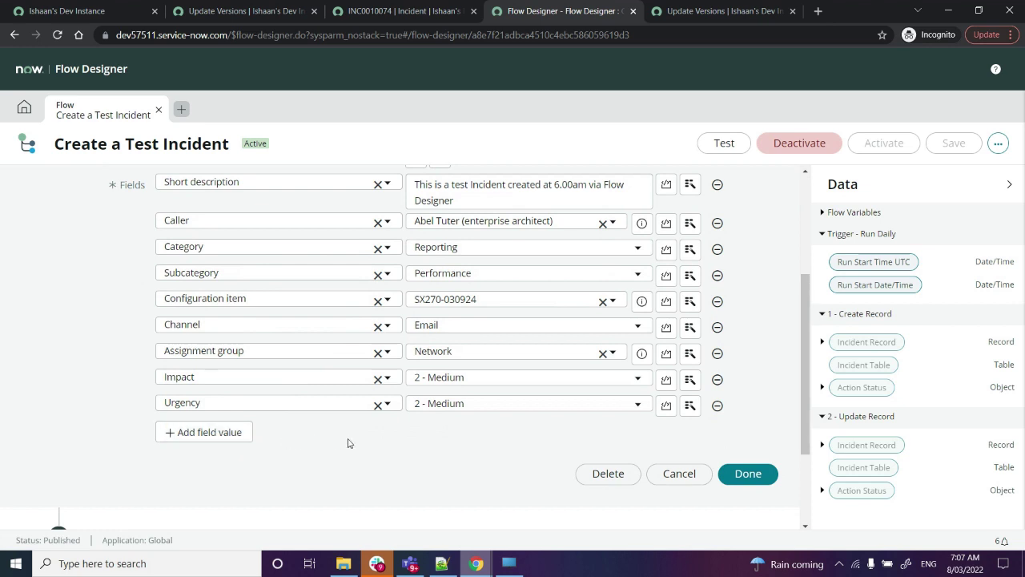
scroll(448, 445, down, 2)
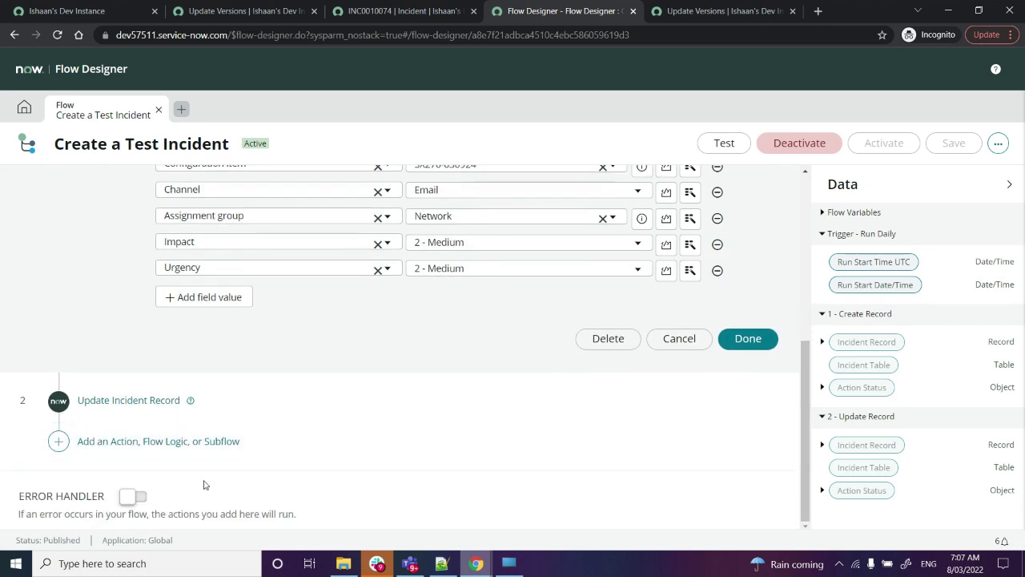
click(688, 339)
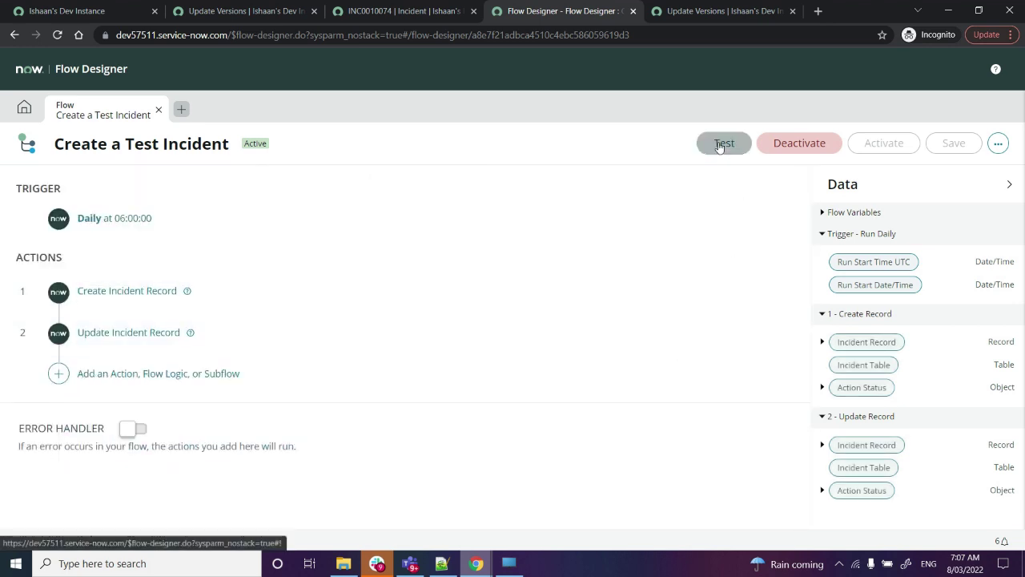
- Run a test of the Create a Test Incident flow and open the newly created incident from the incident list
click(723, 142)
click(769, 264)
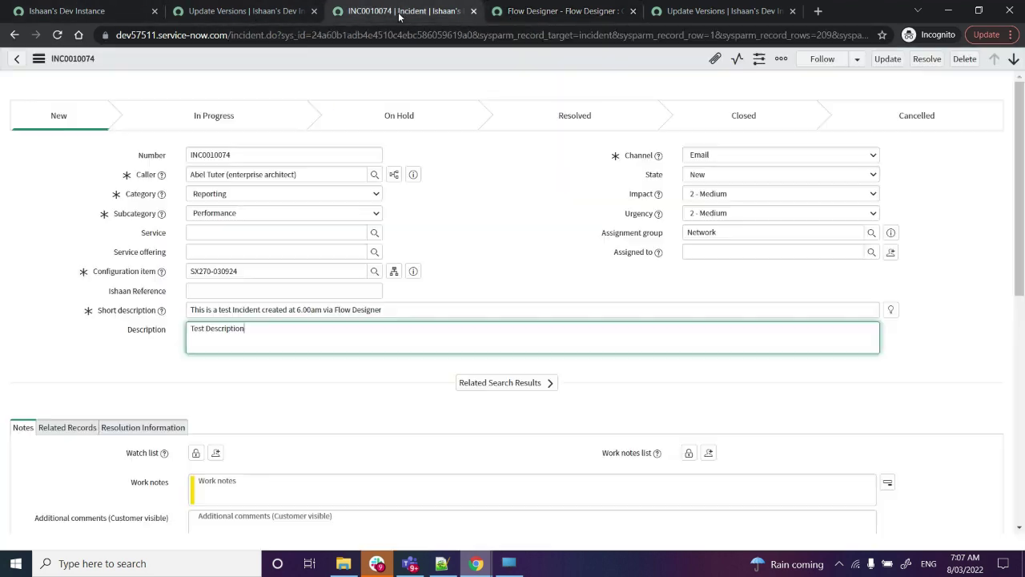
click(400, 11)
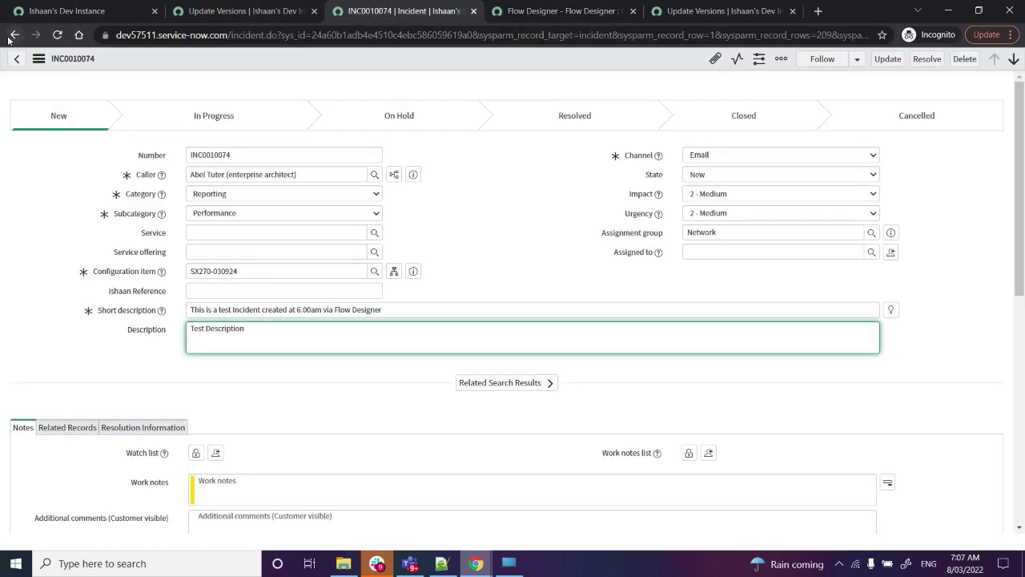
right_click(15, 35)
click(48, 56)
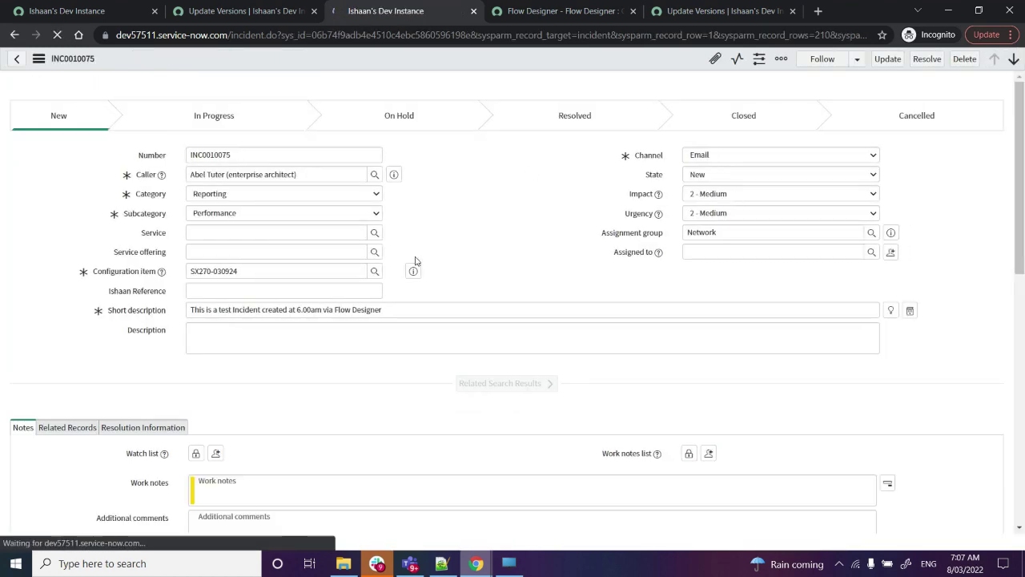
- Check the Description field and the work notes of the newly created incident
scroll(203, 308, down, 3)
click(212, 212)
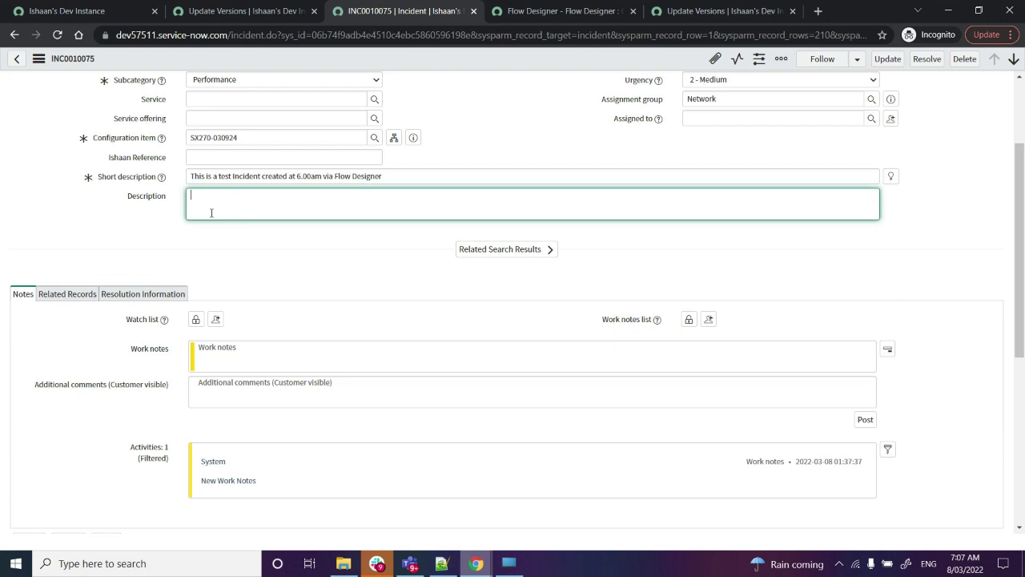
scroll(328, 264, up, 3)
scroll(402, 297, down, 3)
scroll(399, 286, up, 2)
- Return to the flow, close the Test Flow dialog, and look through the flow's additional options for a version-related one
click(528, 10)
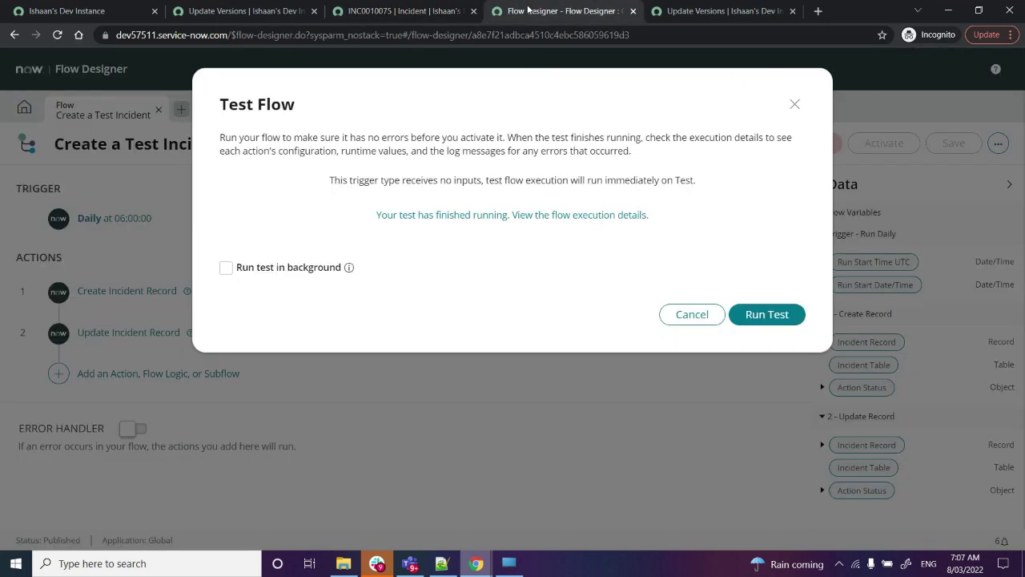
click(691, 314)
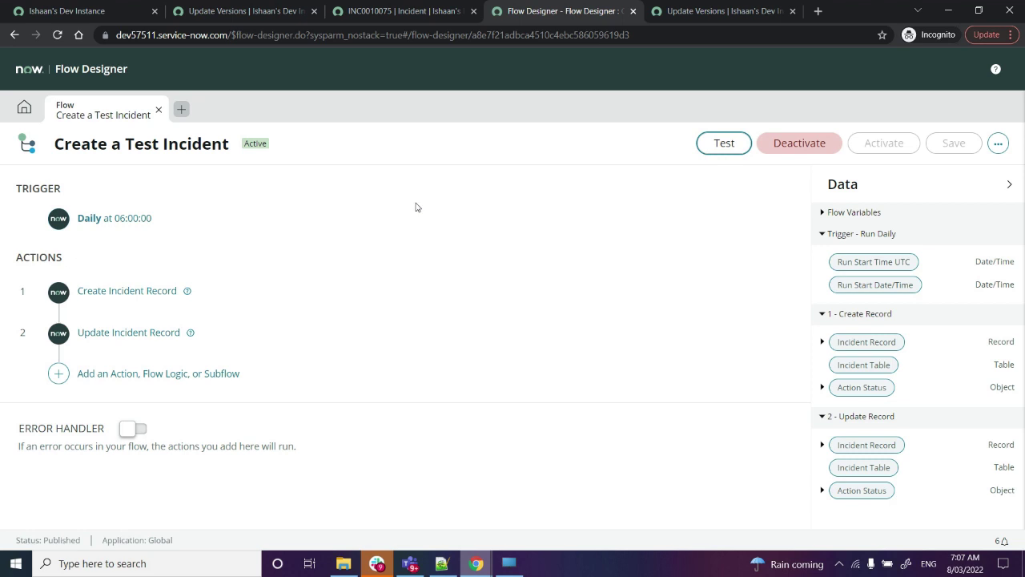
click(999, 144)
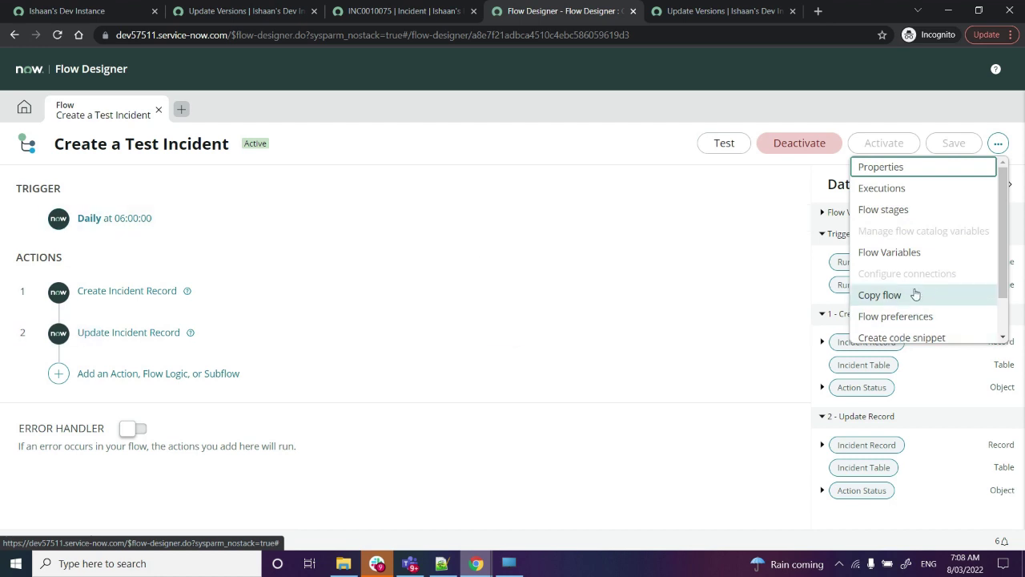
scroll(913, 293, down, 1)
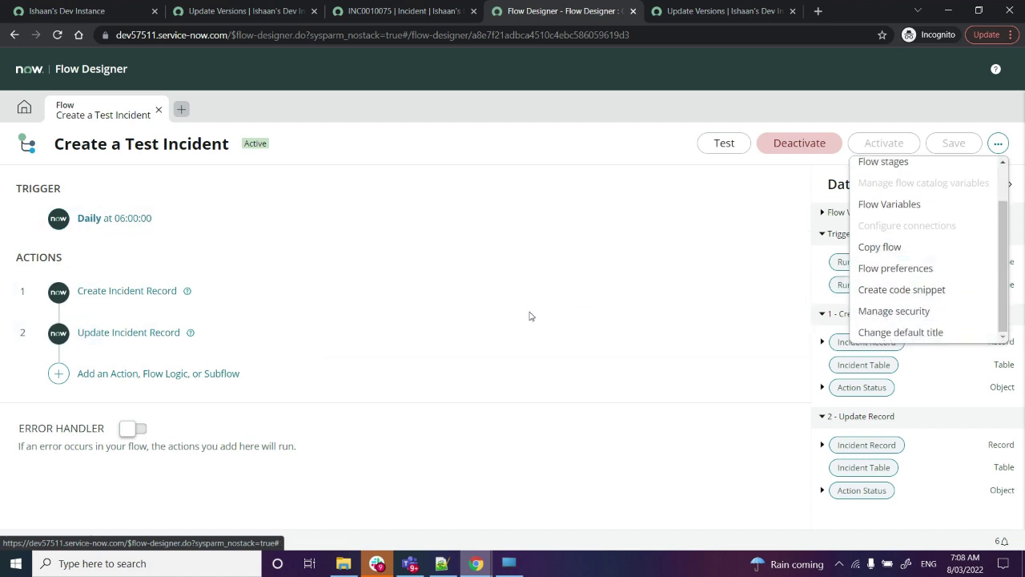
scroll(934, 241, up, 1)
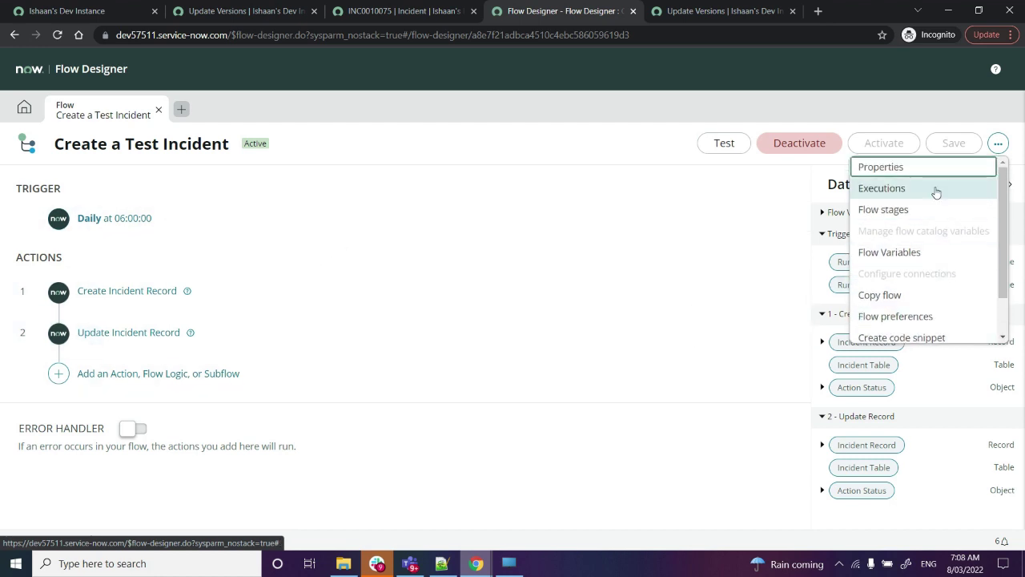